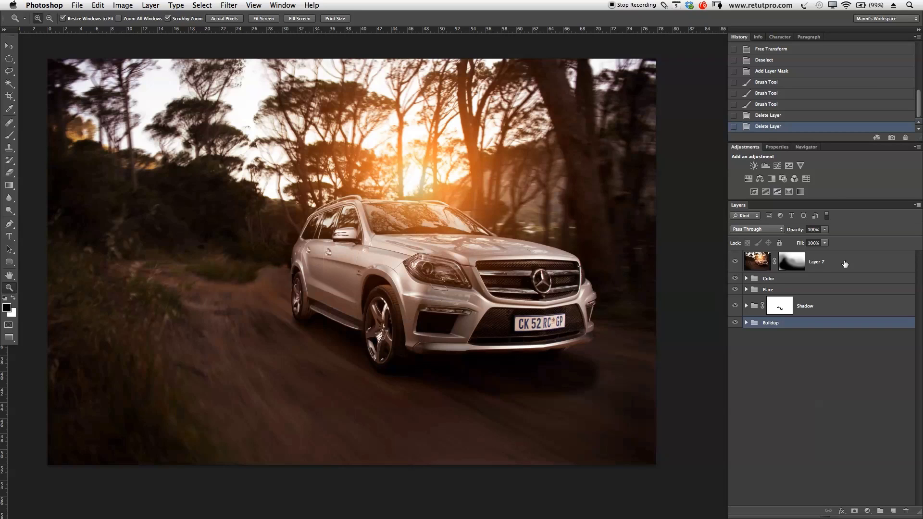
Step: Hide Layer 7 and the Color and Flare groups, then compare and hide the Shadow group
drag(737, 263, 738, 292)
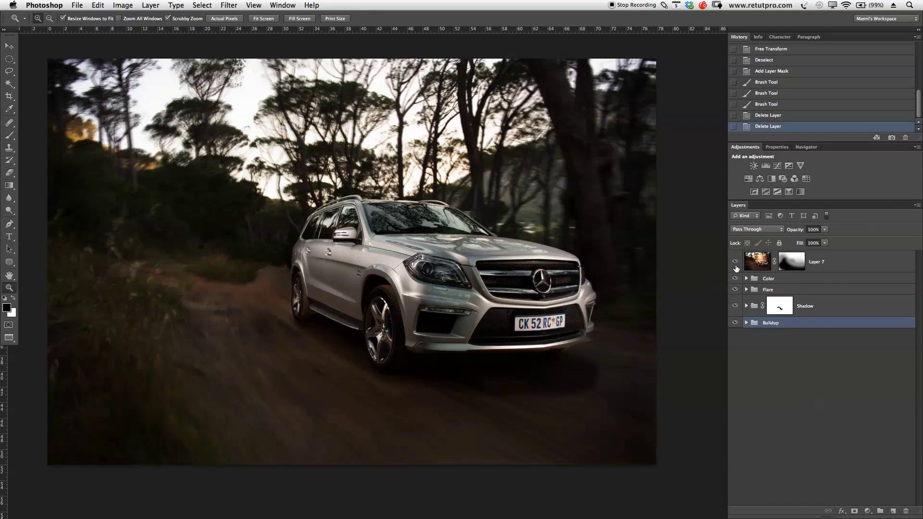
click(736, 265)
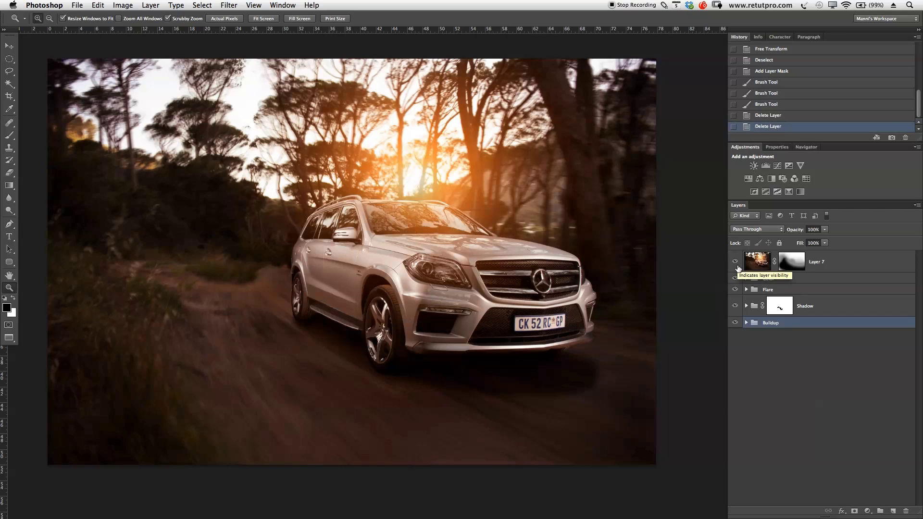
drag(735, 265, 734, 289)
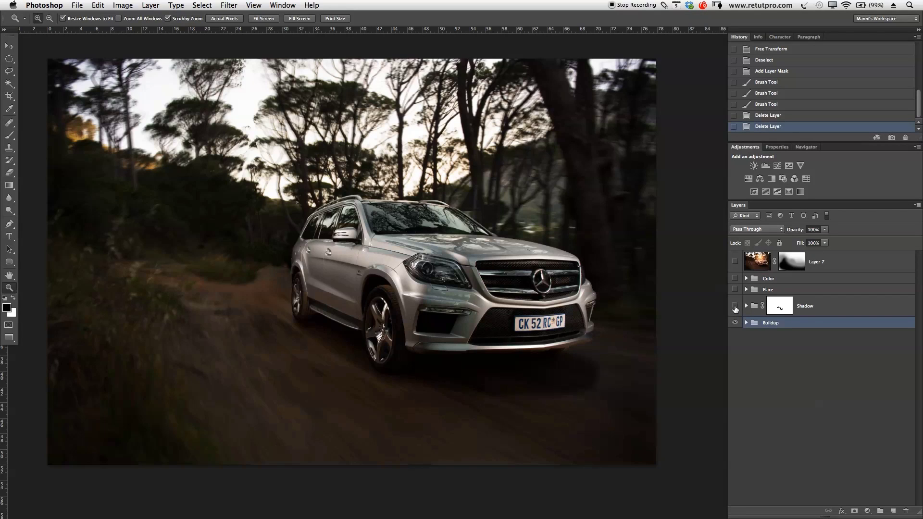
click(735, 307)
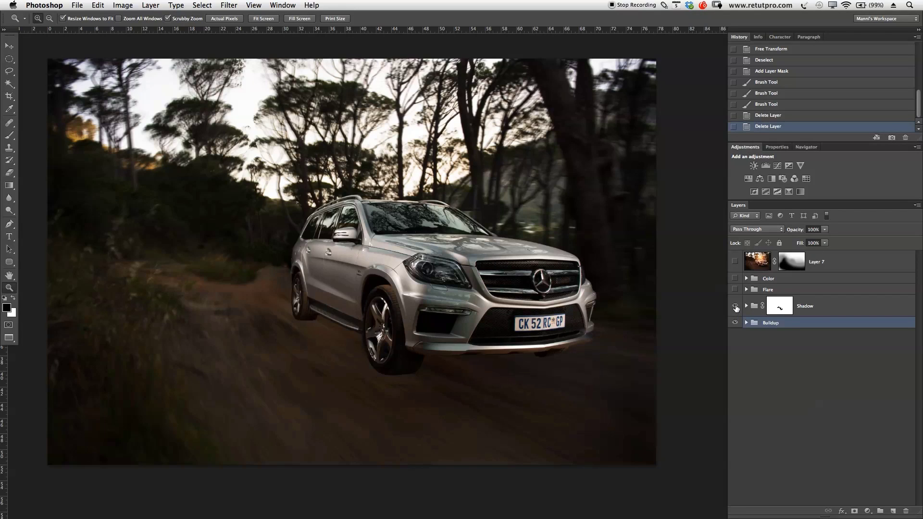
click(735, 308)
click(735, 308)
click(736, 308)
click(736, 308)
Step: Expand the Buildup group and briefly hide then show Group 1
click(746, 323)
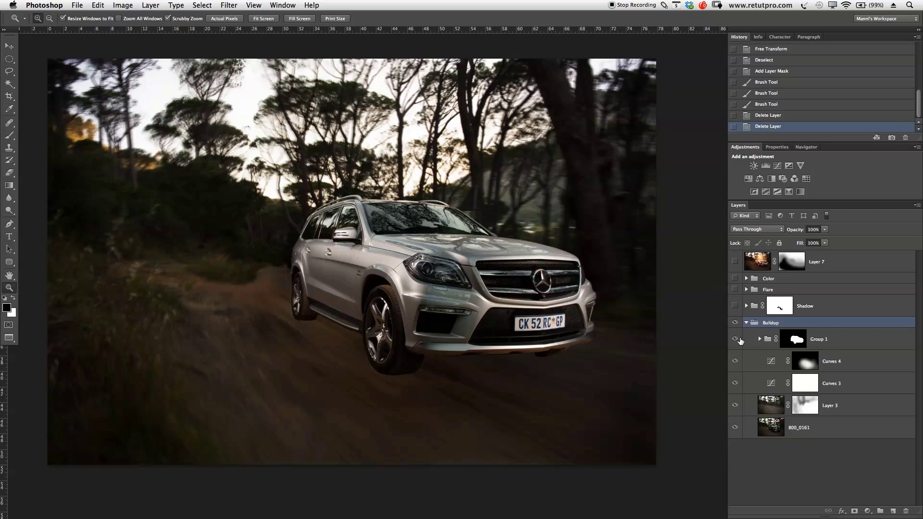
click(737, 339)
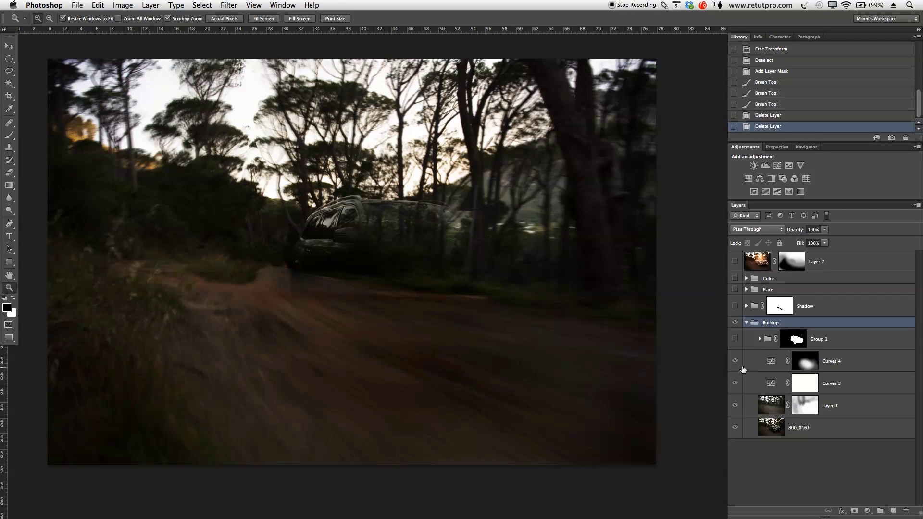
click(734, 339)
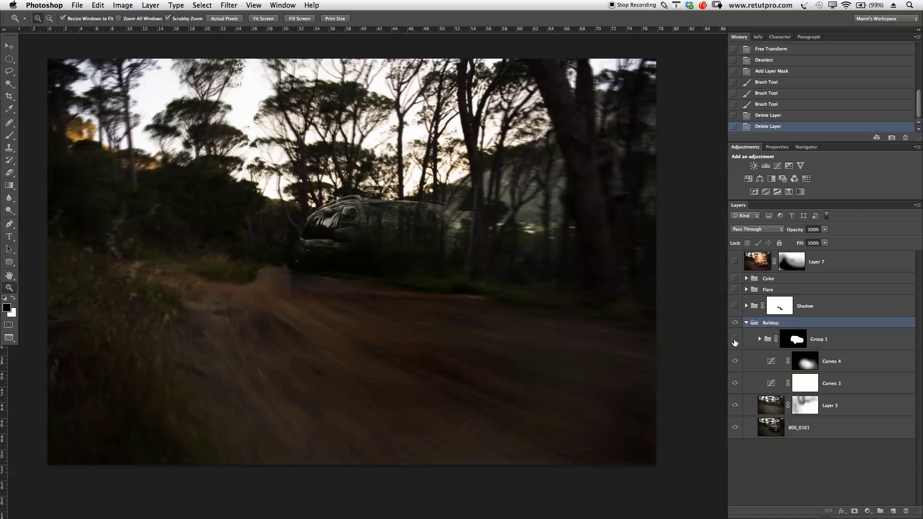
Step: Disable and re-enable Group 1's layer mask, then collapse the Buildup group
right_click(793, 342)
click(808, 340)
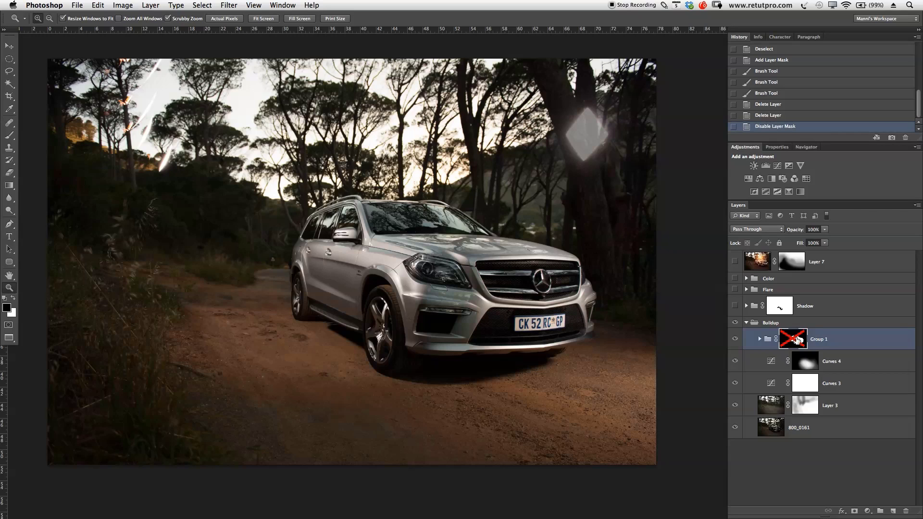
right_click(798, 341)
click(802, 344)
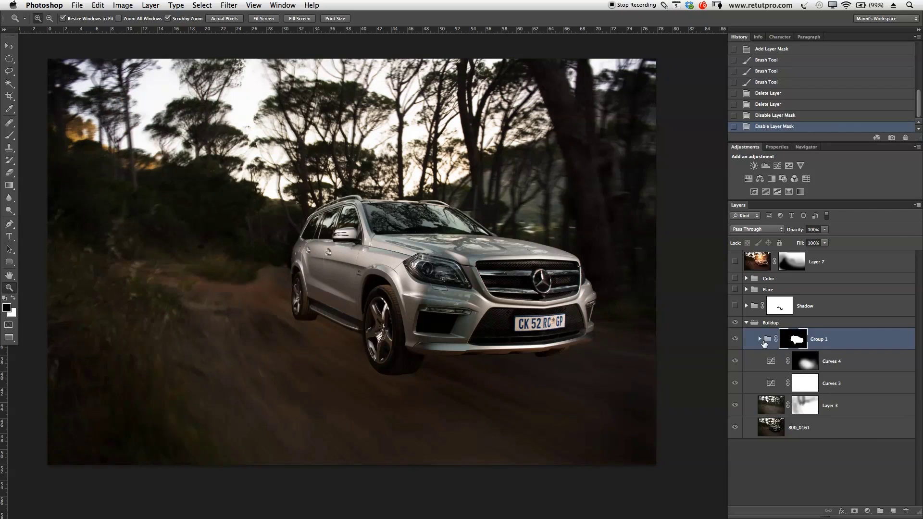
click(760, 338)
click(760, 338)
click(746, 323)
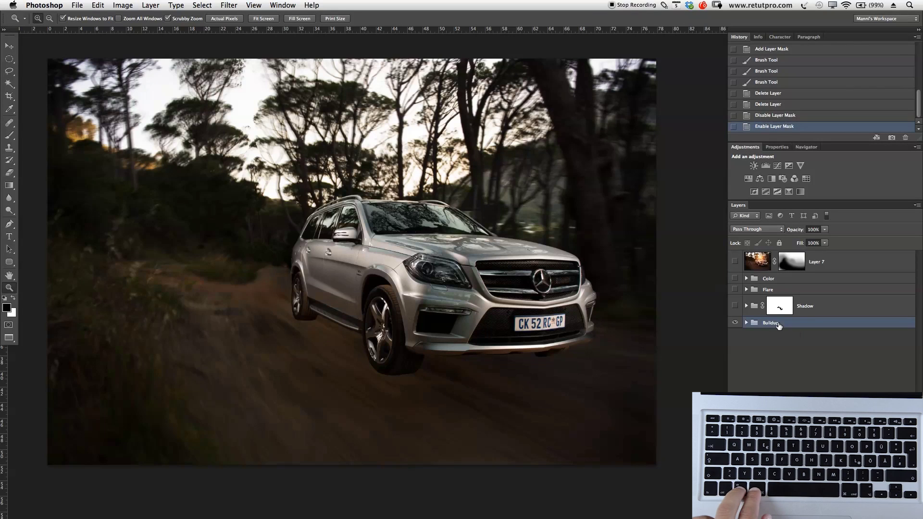
Step: Stamp visible with Cmd+Opt+Shift+E and name the new layer above Buildup '1'
key(super+alt+shift+e)
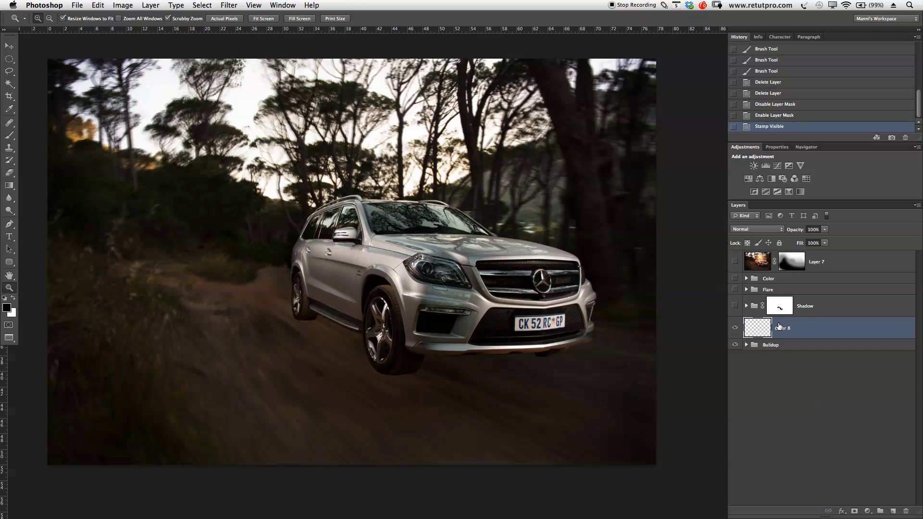
double_click(782, 330)
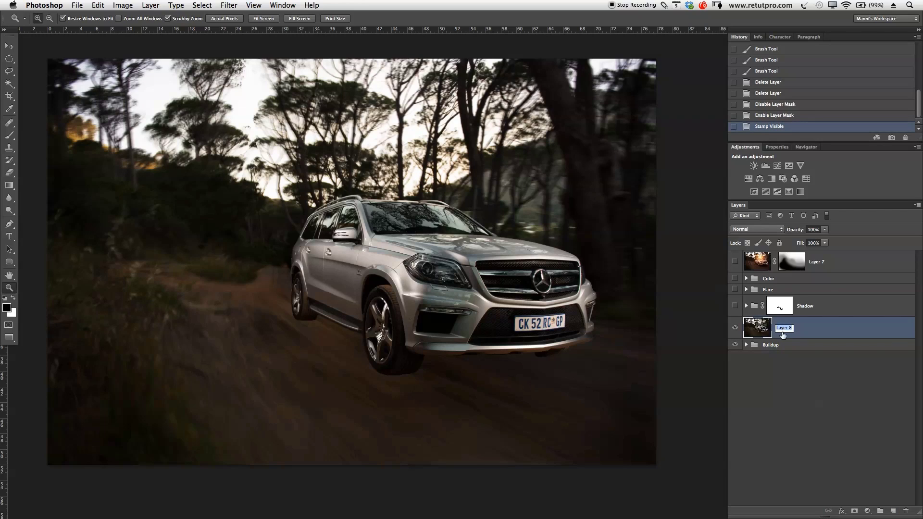
text(1)
key(Return)
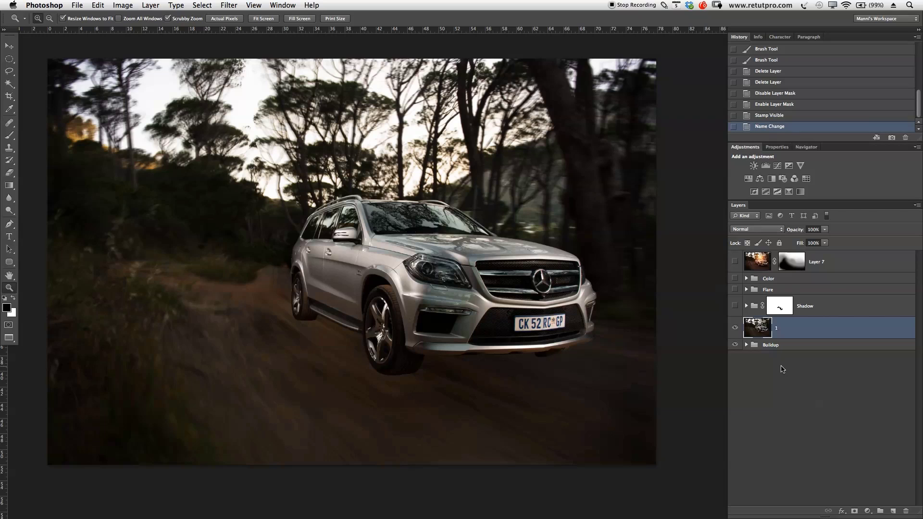
Step: Zoom in on the front wheel, framing wheel, headlight and side step
click(390, 330)
click(423, 335)
click(431, 336)
click(431, 335)
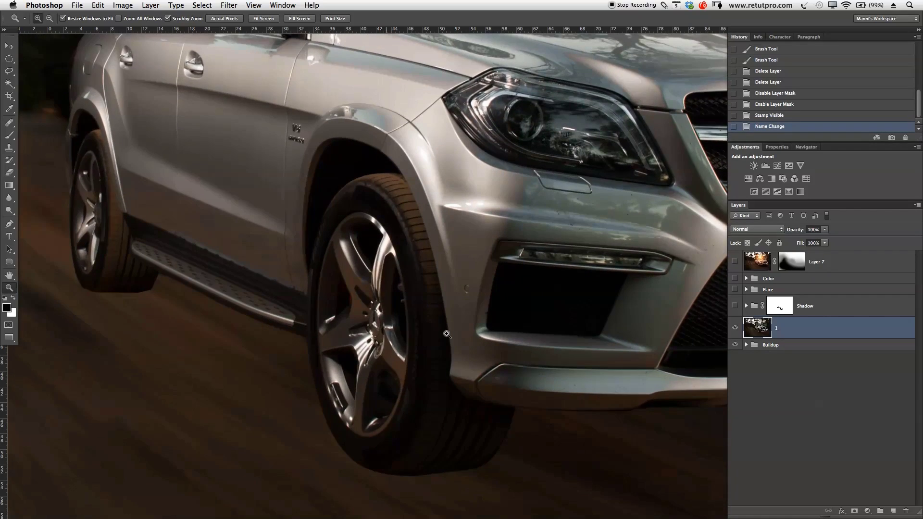
click(432, 336)
click(430, 332)
mouse_move(430, 328)
mouse_down()
mouse_move(419, 296)
mouse_move(422, 313)
mouse_up()
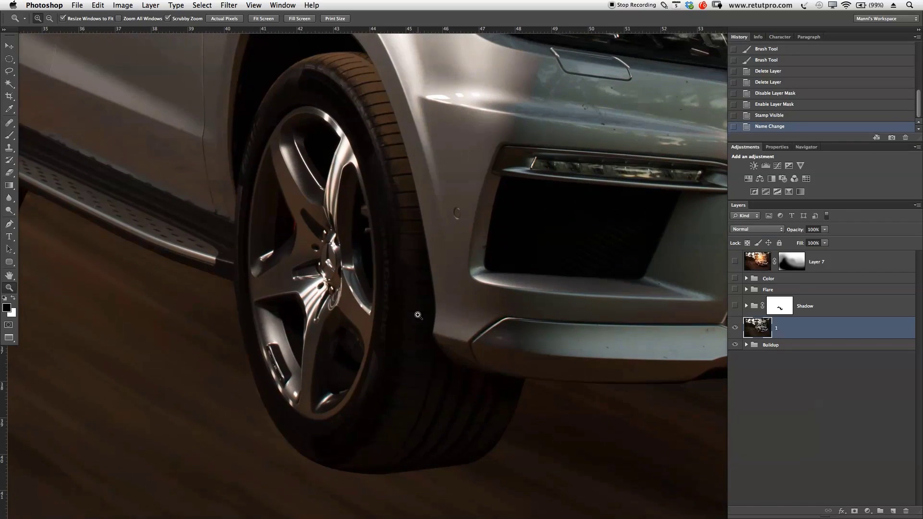
alt+click(428, 320)
alt+click(428, 319)
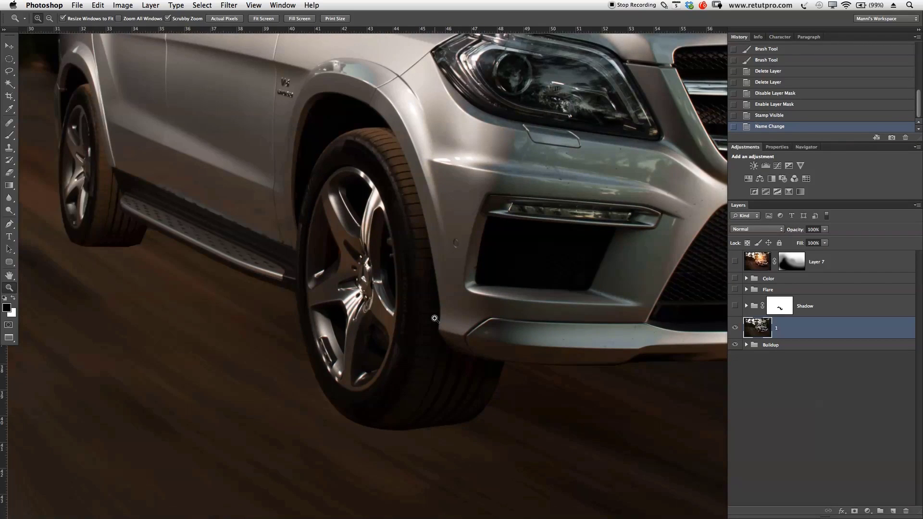
Step: On a new layer, paint pure red markup around the front wheel and wheel arch
click(893, 511)
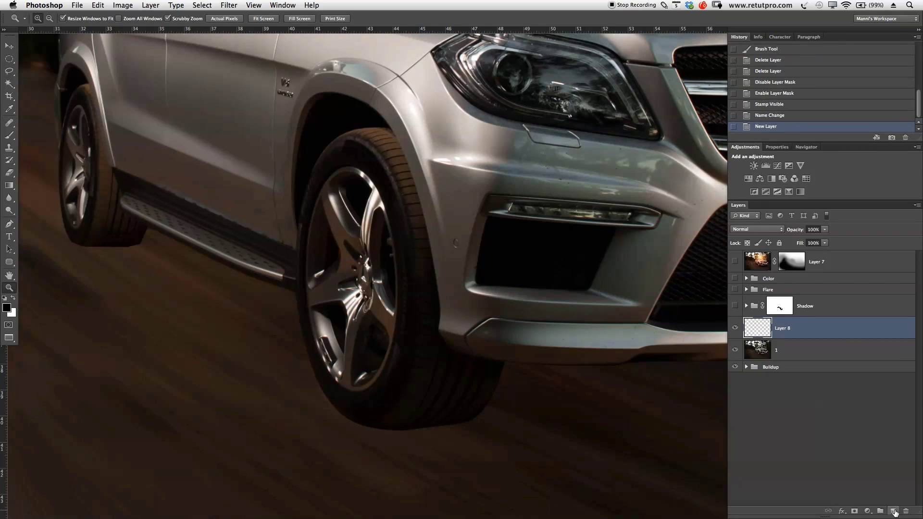
key(b)
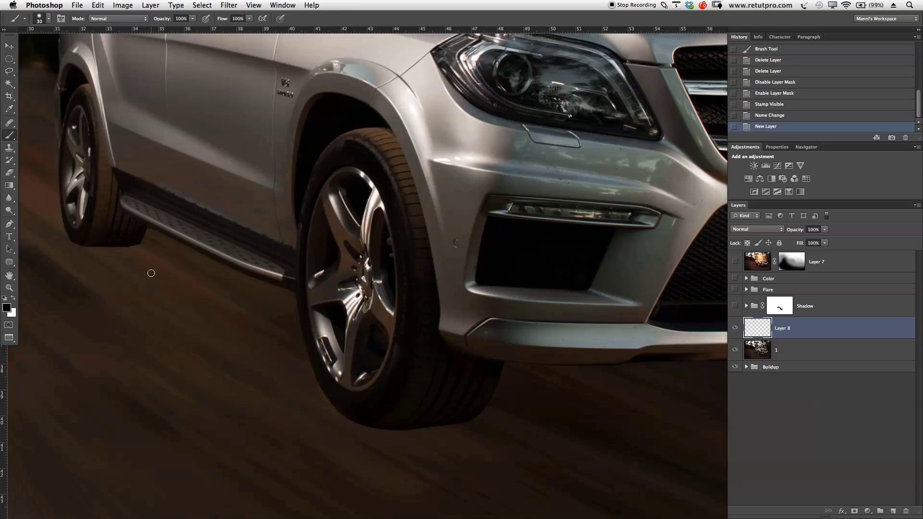
click(7, 307)
text(255)
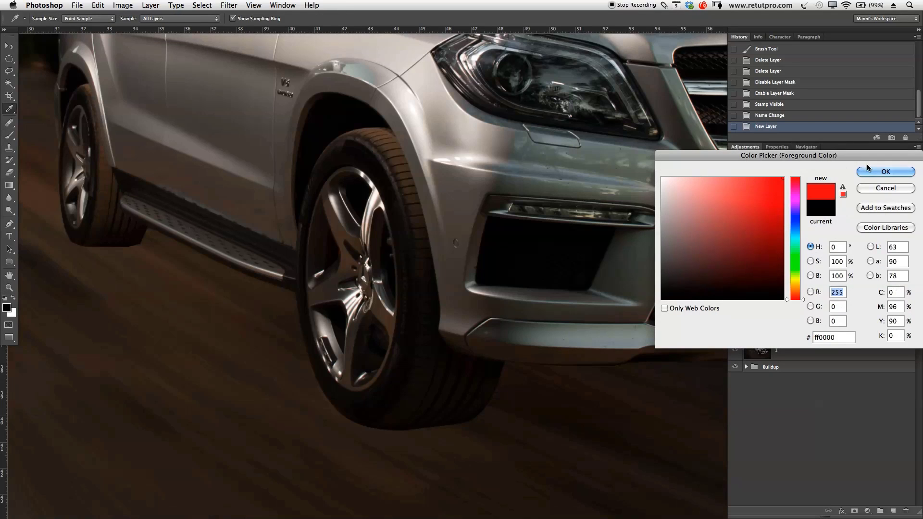
click(869, 170)
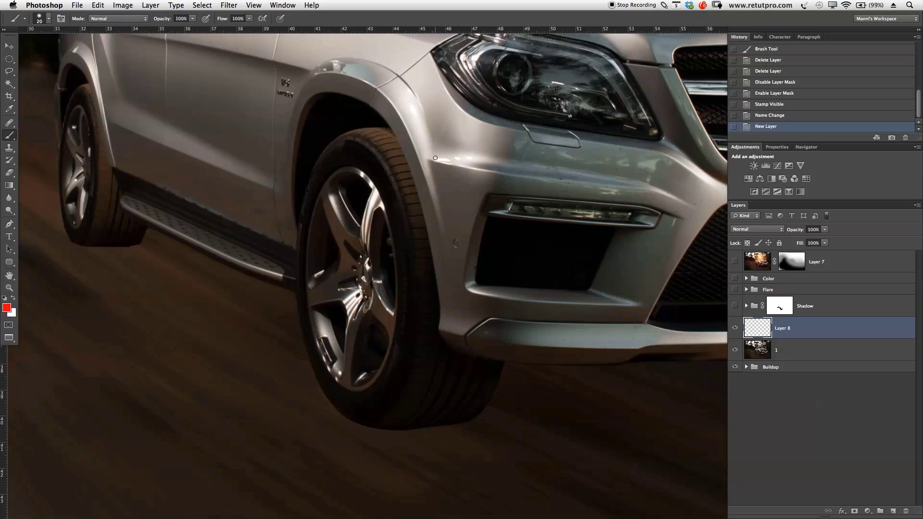
mouse_move(428, 124)
mouse_down()
mouse_move(367, 123)
mouse_move(337, 143)
mouse_move(305, 185)
mouse_move(295, 226)
mouse_move(308, 332)
mouse_move(333, 395)
mouse_move(436, 434)
mouse_move(493, 398)
mouse_move(509, 320)
mouse_move(473, 198)
mouse_move(436, 132)
mouse_up()
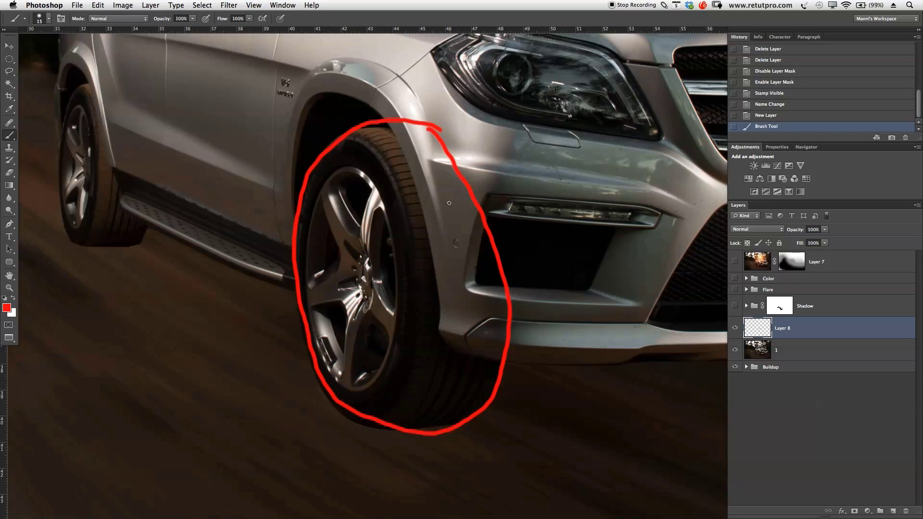
mouse_move(439, 148)
mouse_down()
mouse_move(475, 231)
mouse_move(452, 301)
mouse_up()
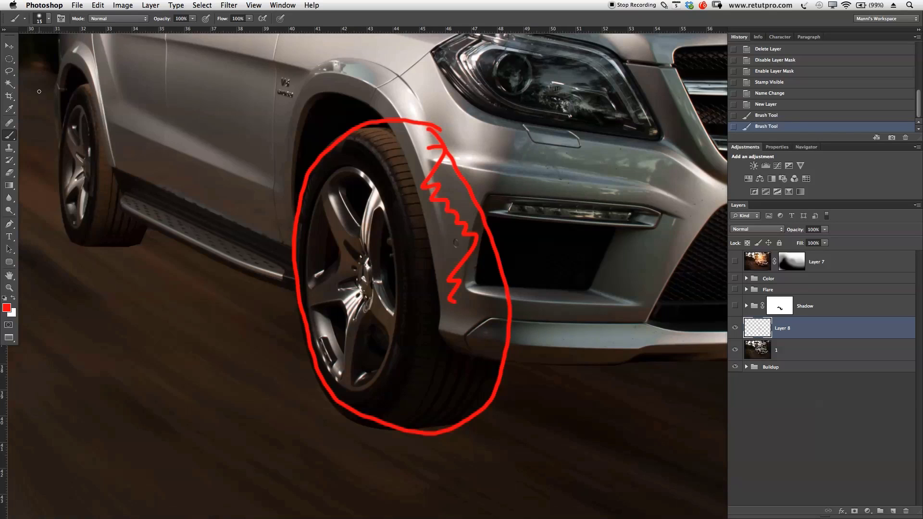
Step: Switch to the Elliptical Marquee tool and delete the red markup layer
drag(8, 58, 61, 70)
click(63, 67)
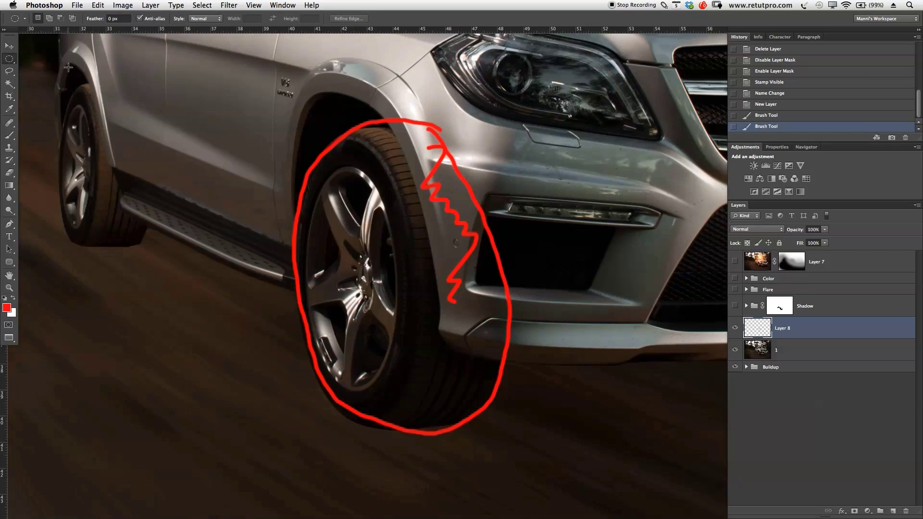
key(BackSpace)
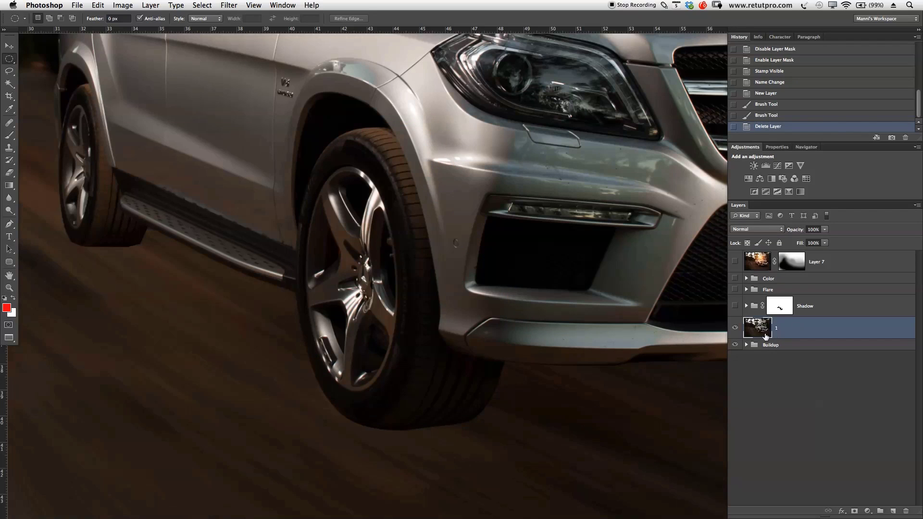
Step: Zoom onto the tyre and draw an elliptical selection around the front wheel
key(z)
click(391, 315)
click(437, 265)
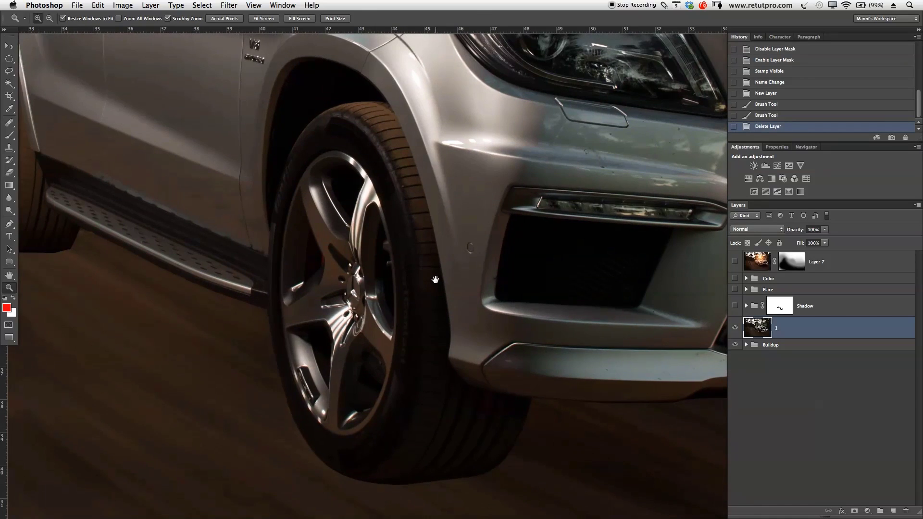
key(m)
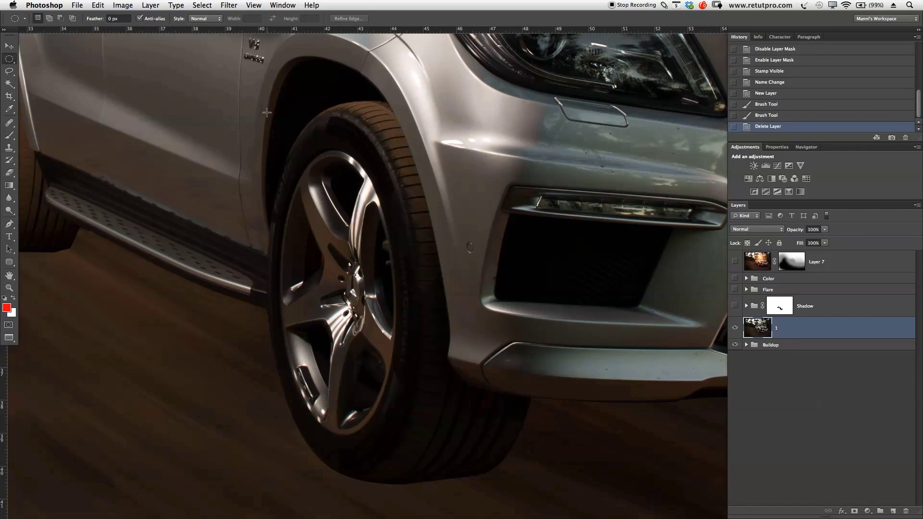
drag(266, 102, 474, 480)
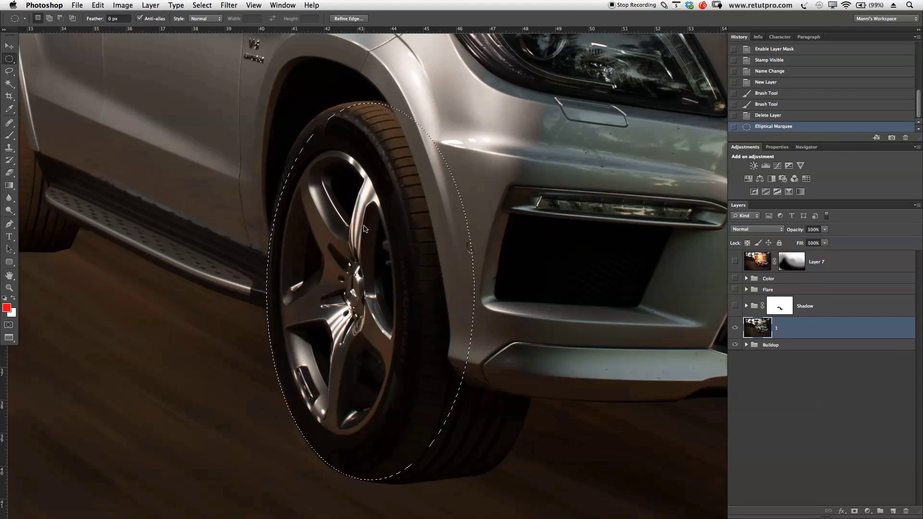
Step: Skew the selection with Transform Selection to match the wheel's tilt and commit
right_click(364, 224)
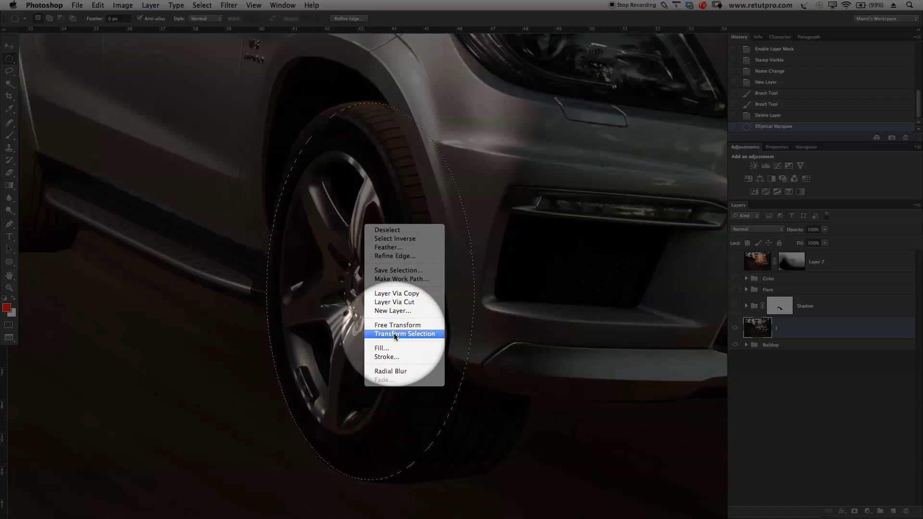
click(394, 333)
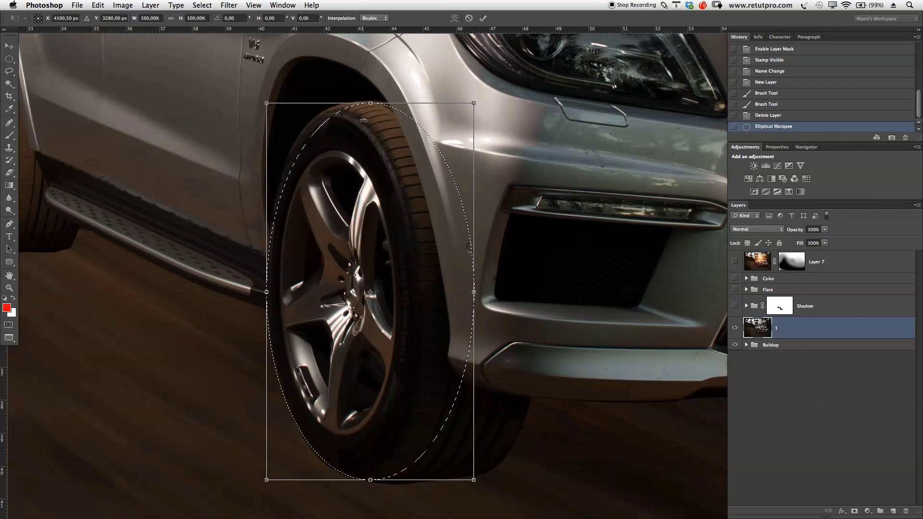
drag(371, 103, 361, 104)
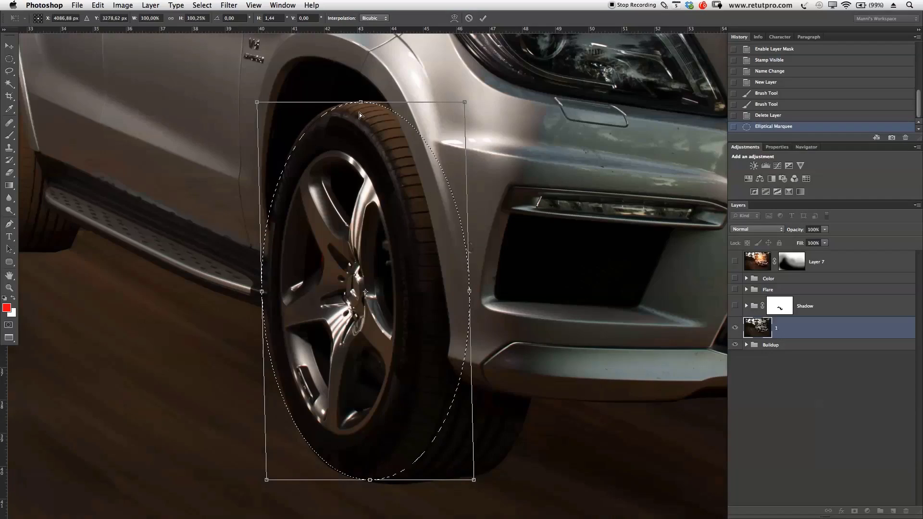
drag(361, 104, 365, 102)
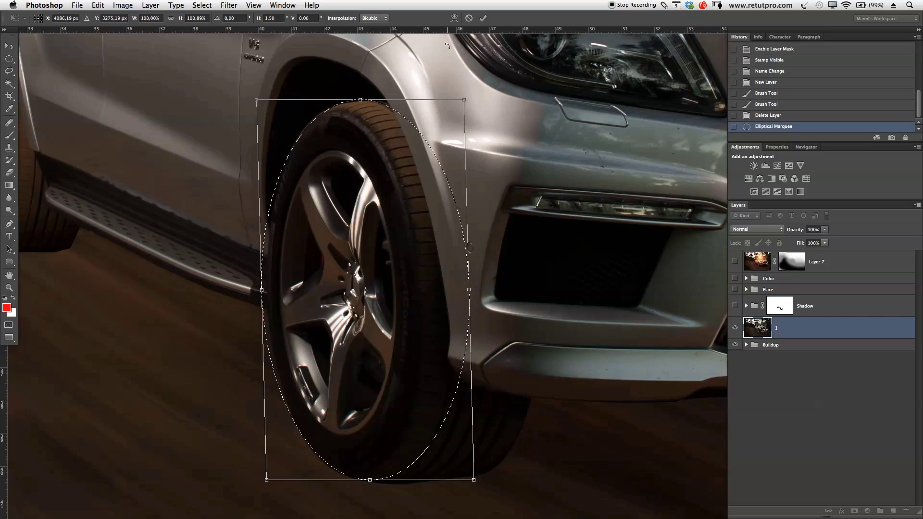
click(481, 18)
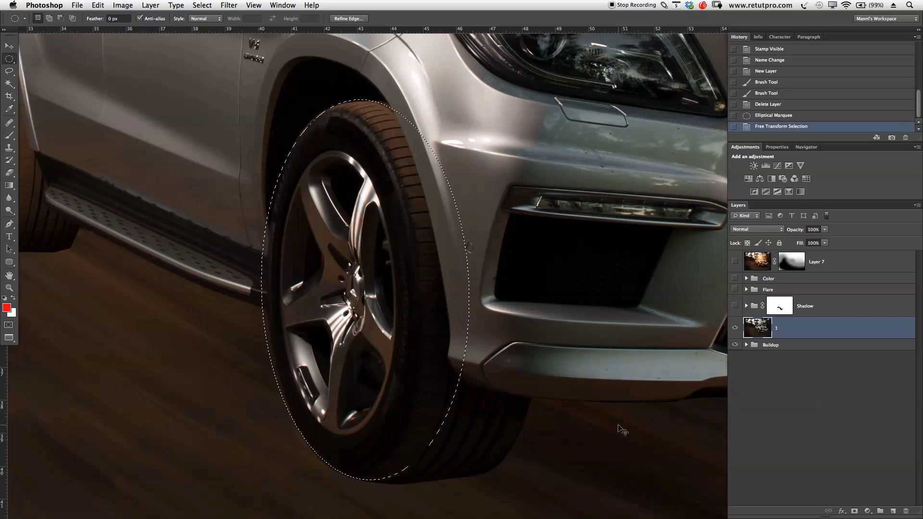
Step: Copy the selected wheel onto its own layer and duplicate it
key(super+c)
key(super+v)
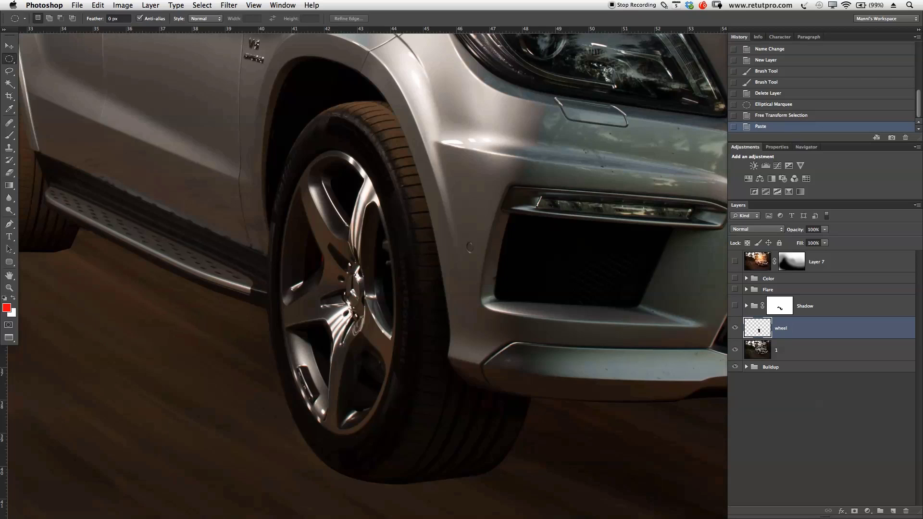
key(super+j)
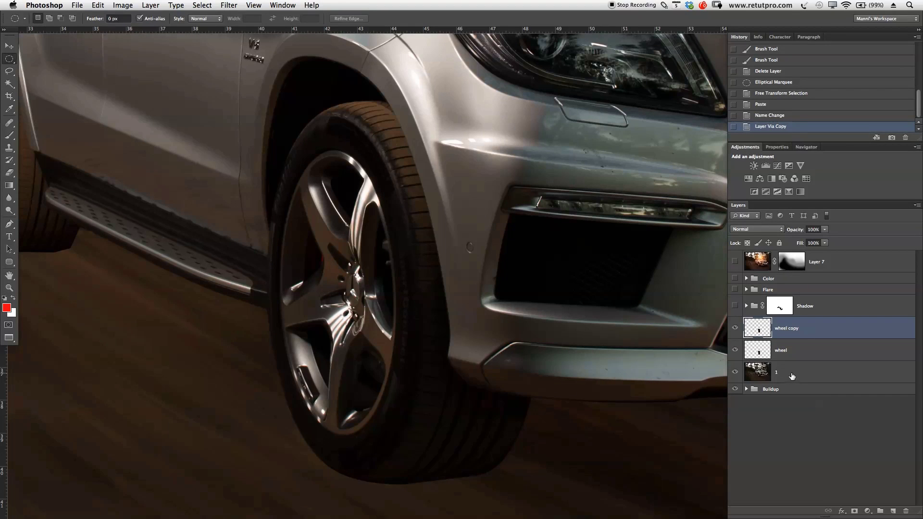
Step: Delete layer 1 and load the wheel layer's outline as a selection
click(792, 377)
key(Delete)
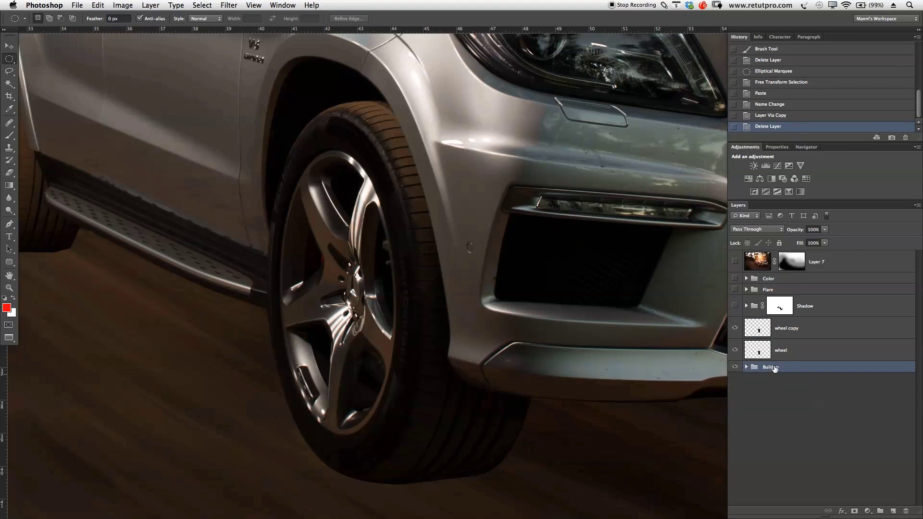
click(780, 352)
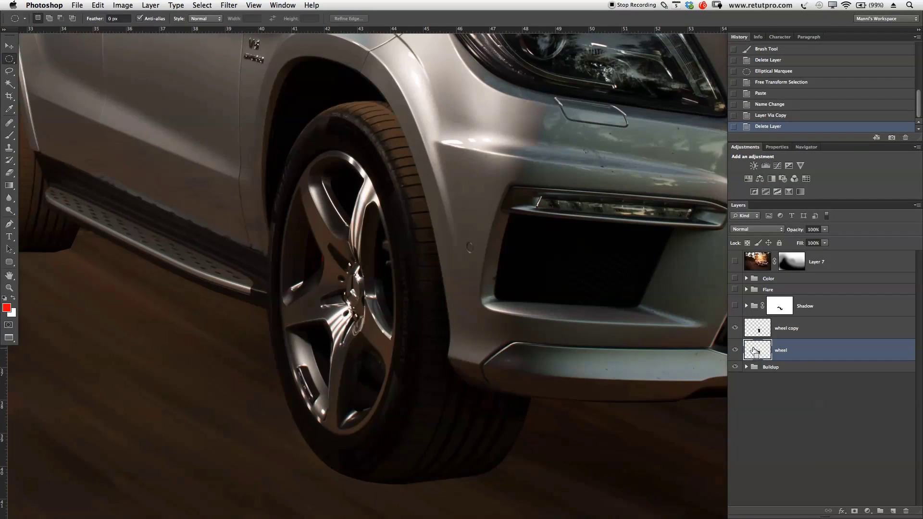
super+click(754, 352)
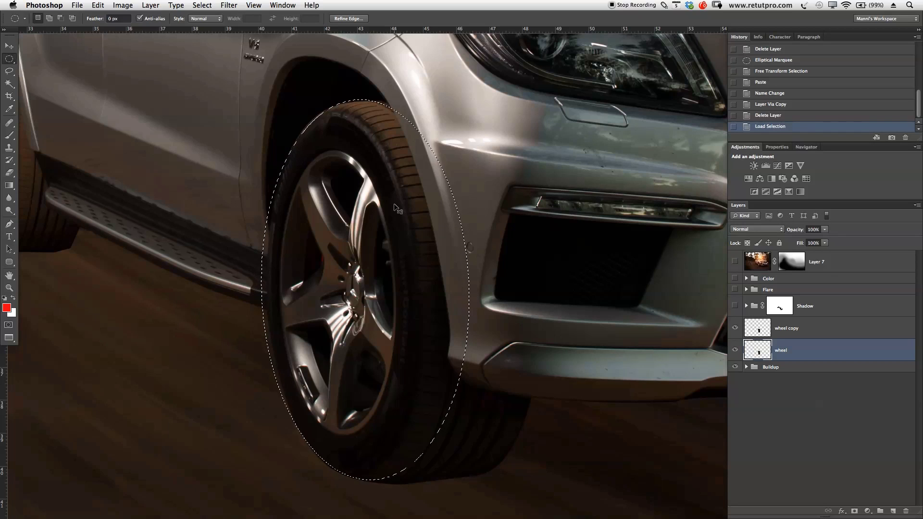
Step: Free-transform the wheel layer wider into a round, face-on circle and hide the wheel copy
key(super+t)
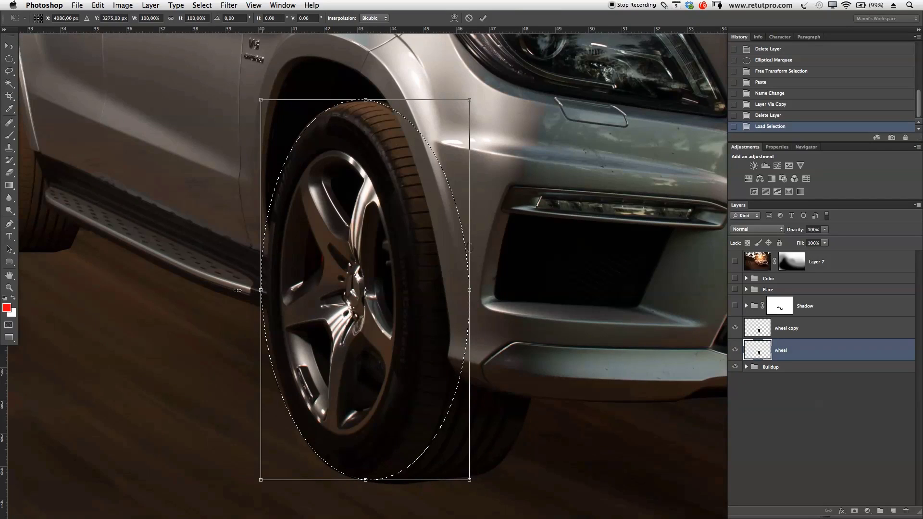
drag(237, 290, 75, 290)
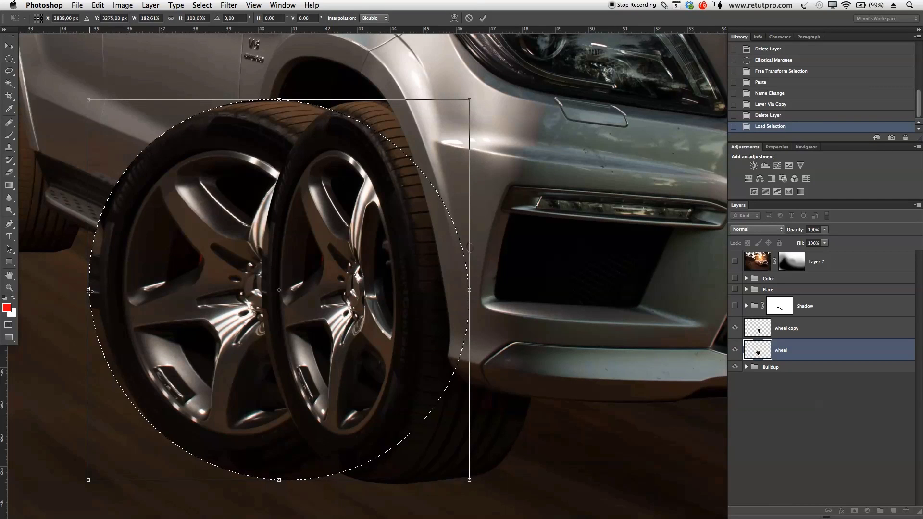
drag(89, 290, 99, 292)
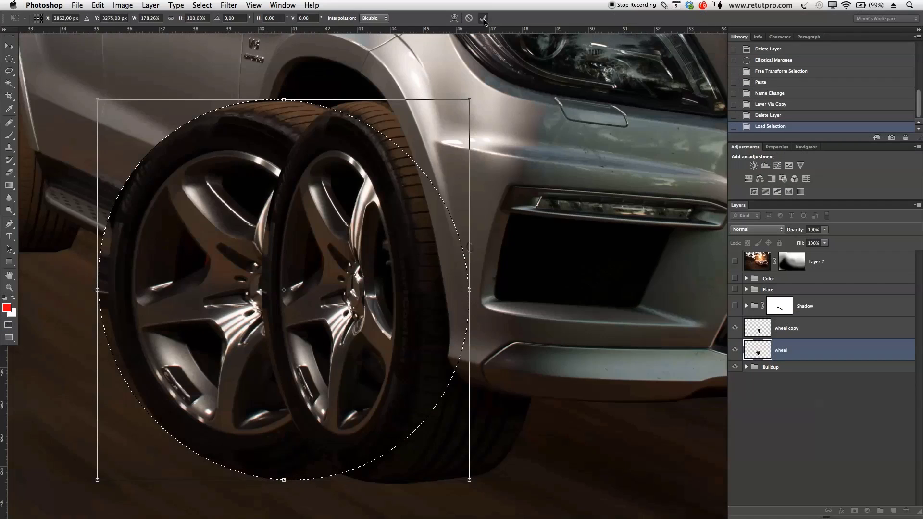
click(484, 18)
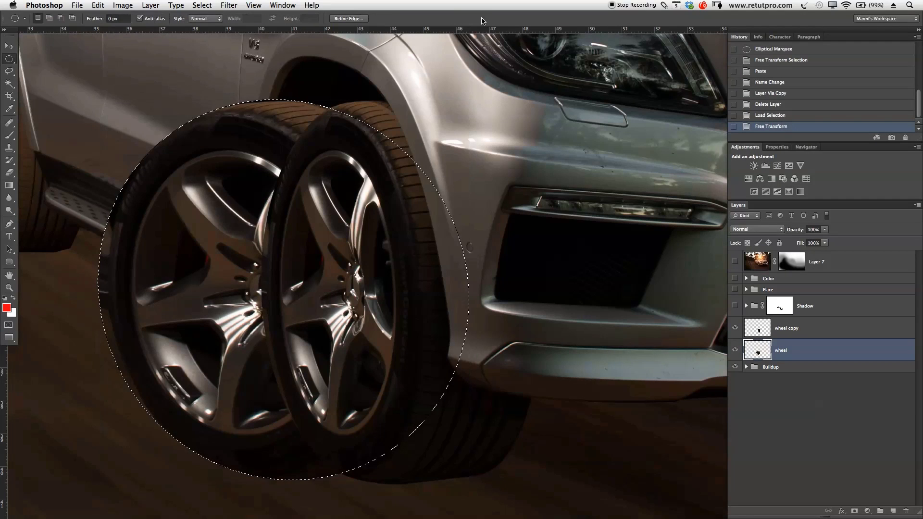
click(735, 328)
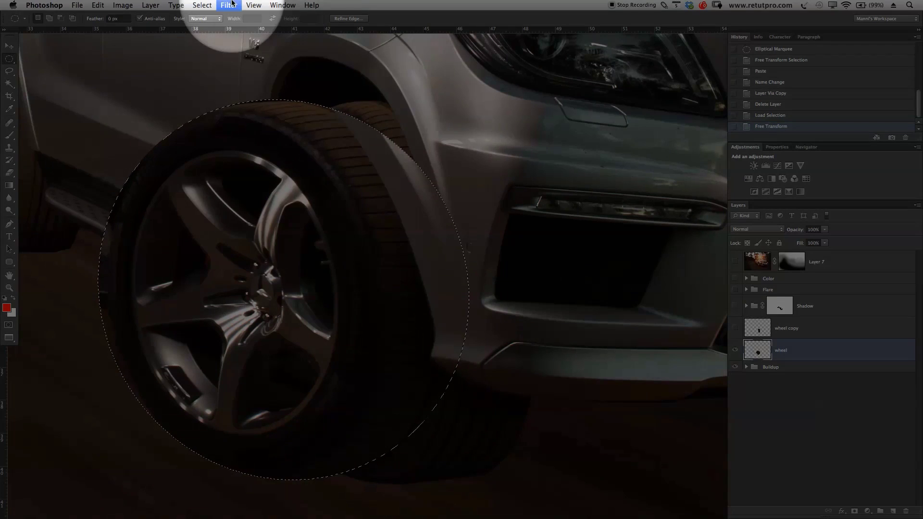
click(229, 5)
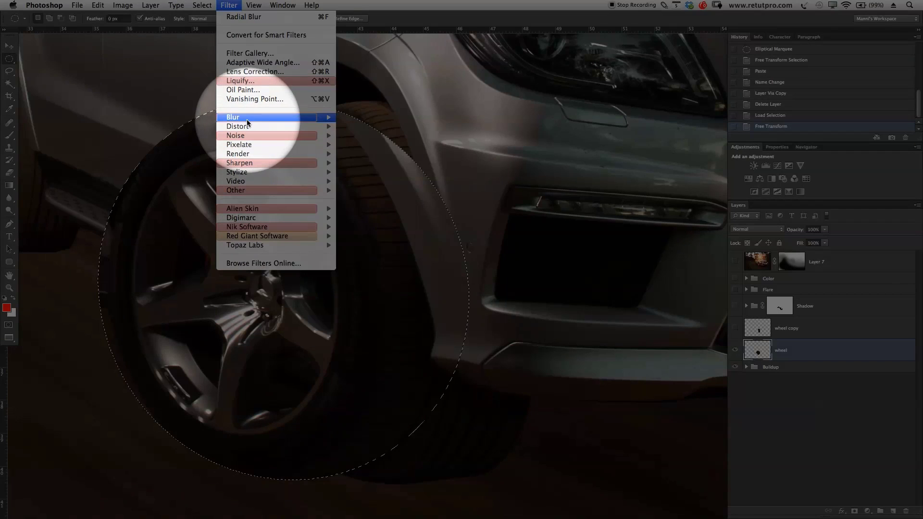
Step: Open the Radial Blur filter and set the blur method to Spin
mouse_move(262, 117)
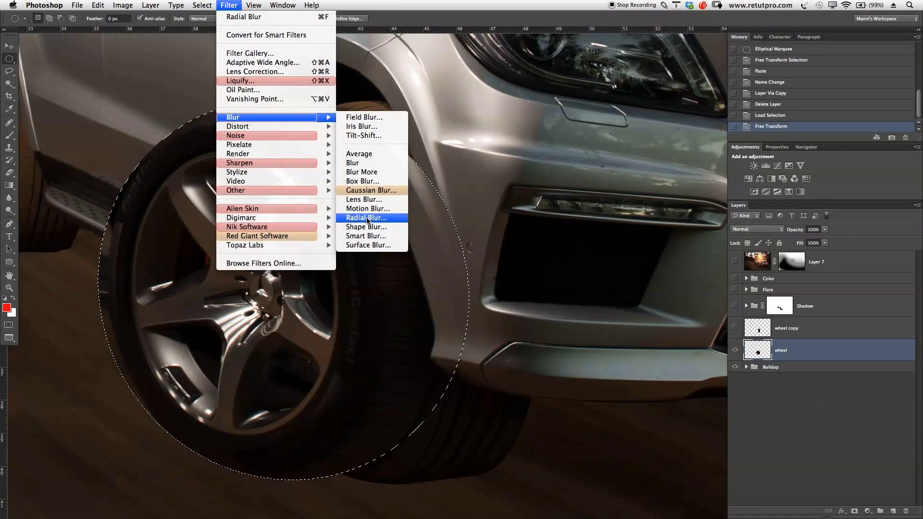
click(367, 218)
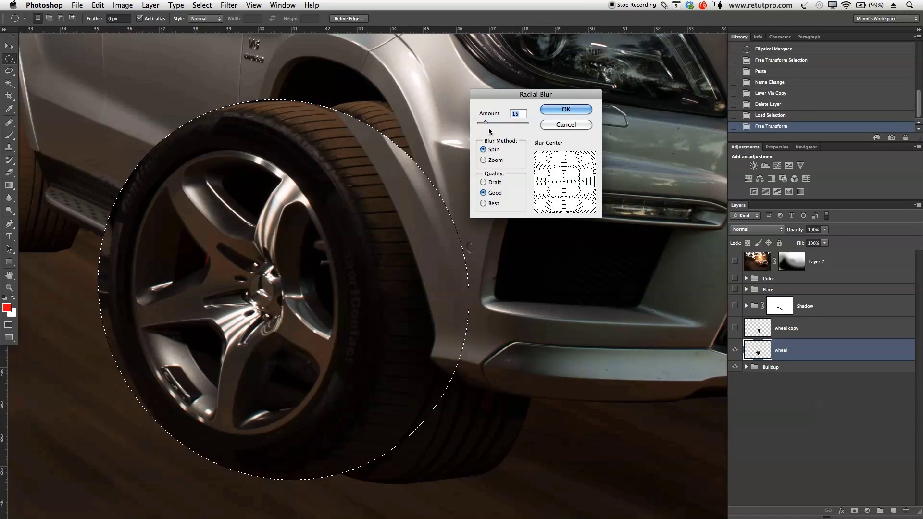
drag(517, 100, 553, 98)
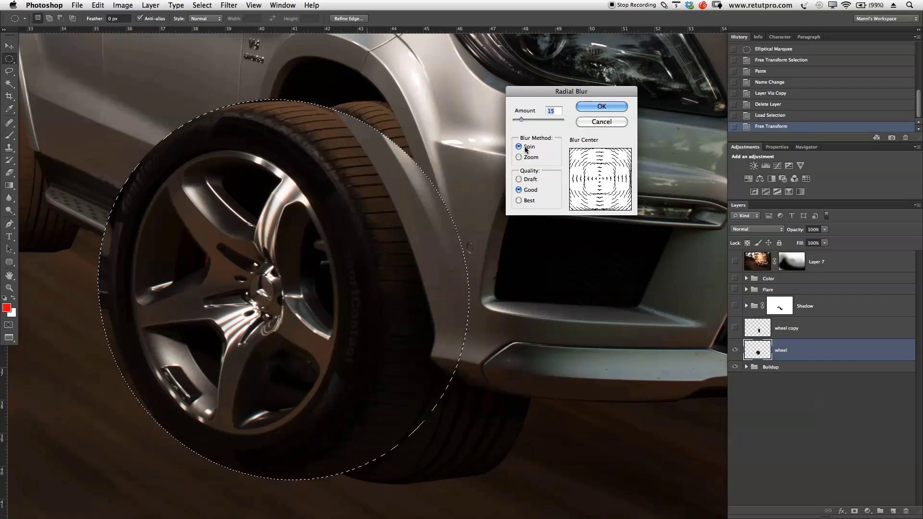
click(520, 163)
click(519, 147)
Step: Try amounts 10 and 20, settle on Amount 15, and apply the spin blur
text(5)
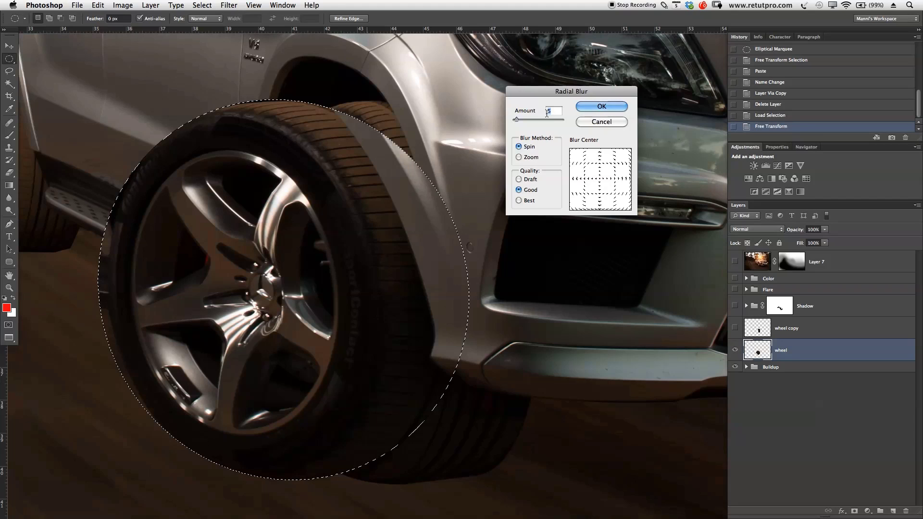
text(10)
key(BackSpace)
key(BackSpace)
text(15)
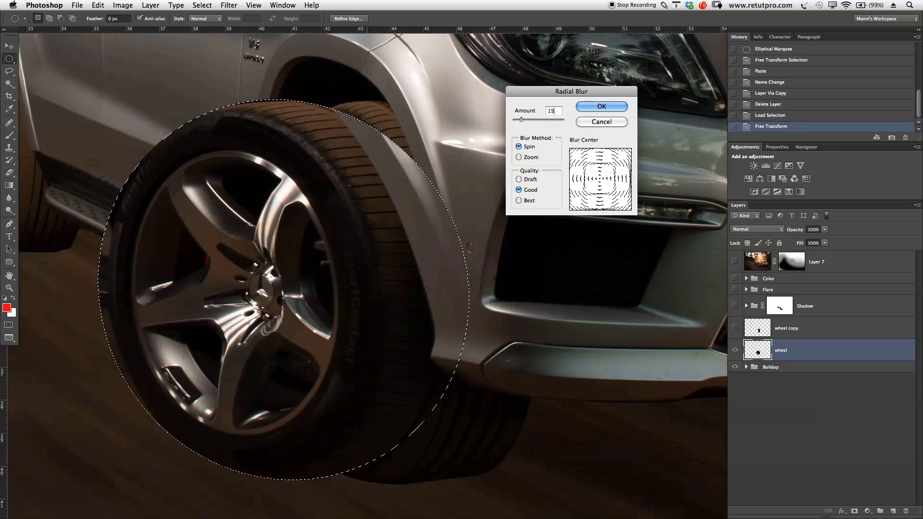
key(BackSpace)
key(BackSpace)
text(20)
key(BackSpace)
key(BackSpace)
text(15)
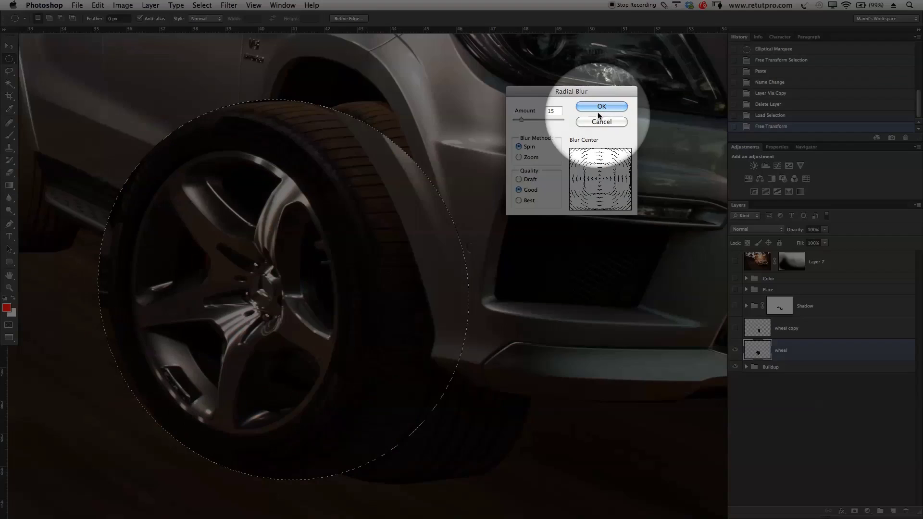
click(597, 106)
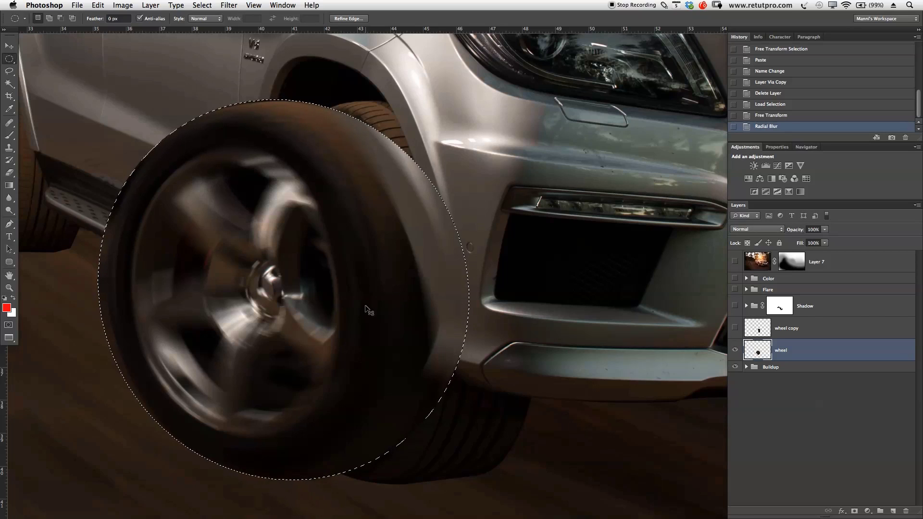
Step: Free-transform the blurred wheel narrower back to its tilted shape and drop the selection
key(super+t)
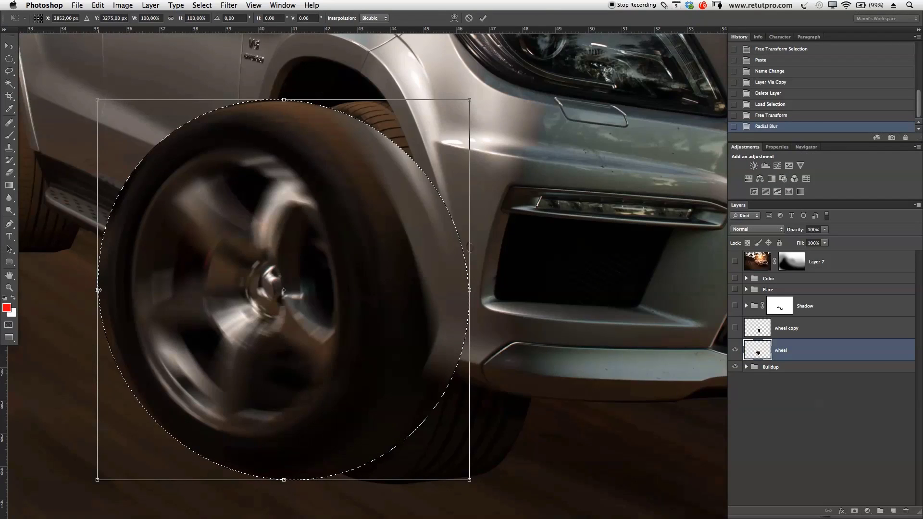
drag(98, 290, 258, 289)
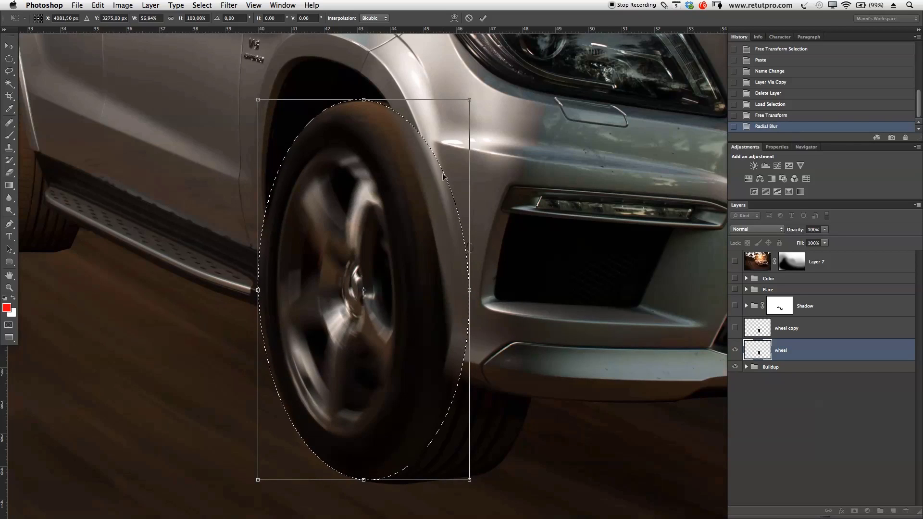
click(482, 18)
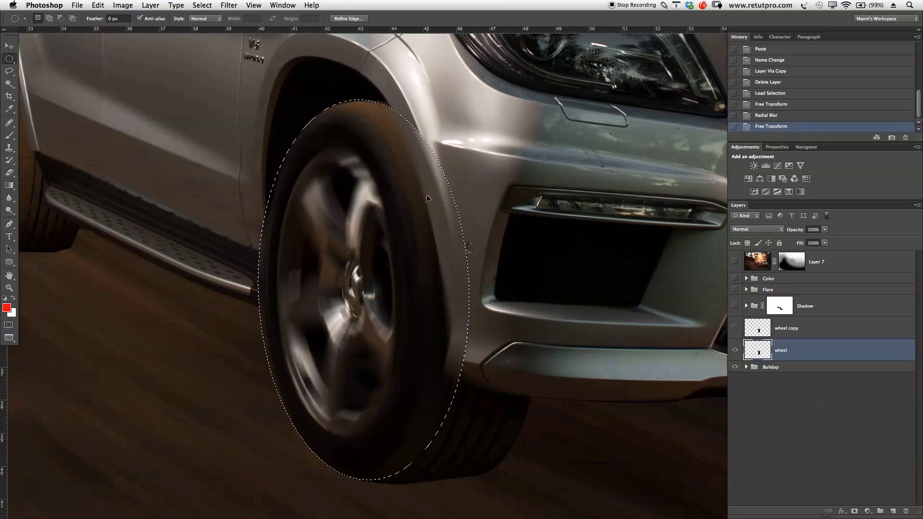
click(422, 238)
key(z)
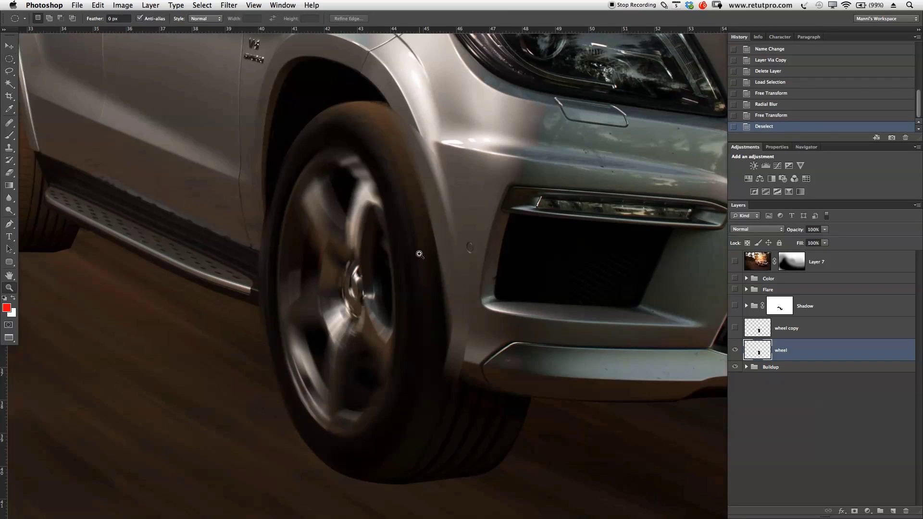
drag(498, 264, 496, 326)
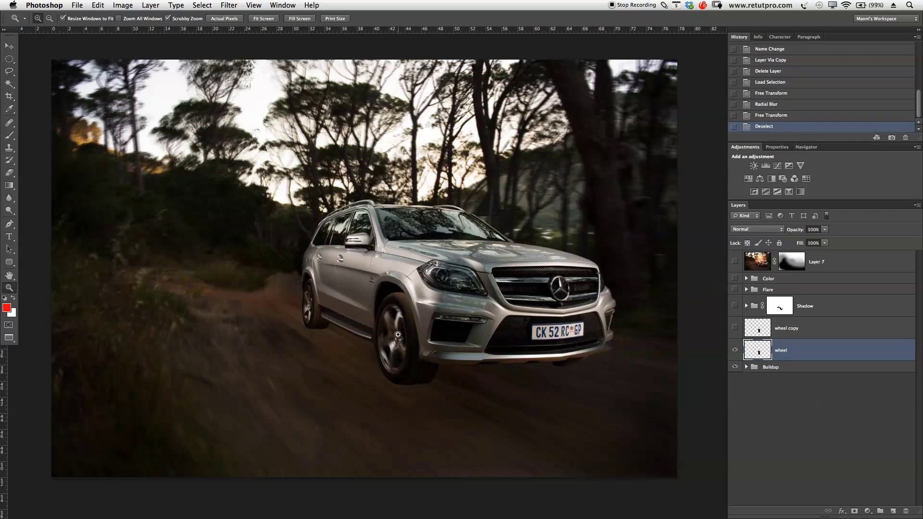
drag(405, 347, 439, 336)
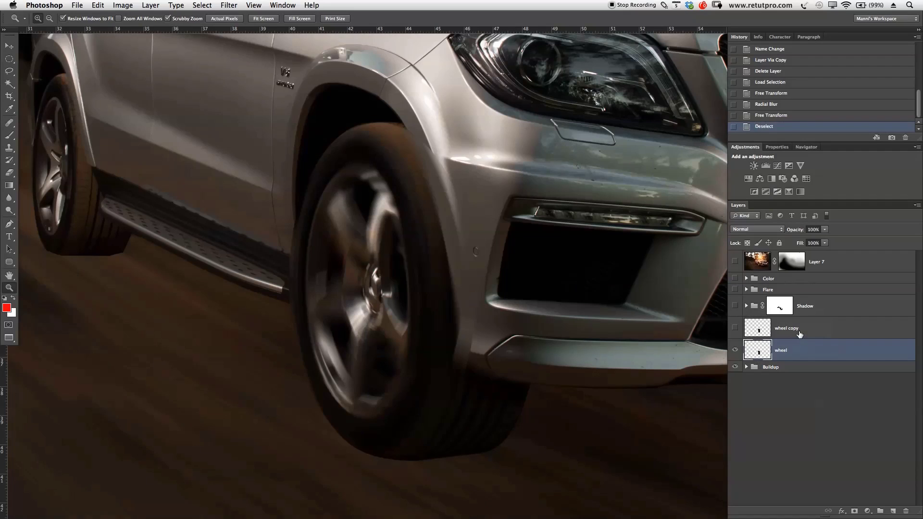
Step: Delete the wheel copy layer and add a white layer mask to the wheel layer
click(799, 331)
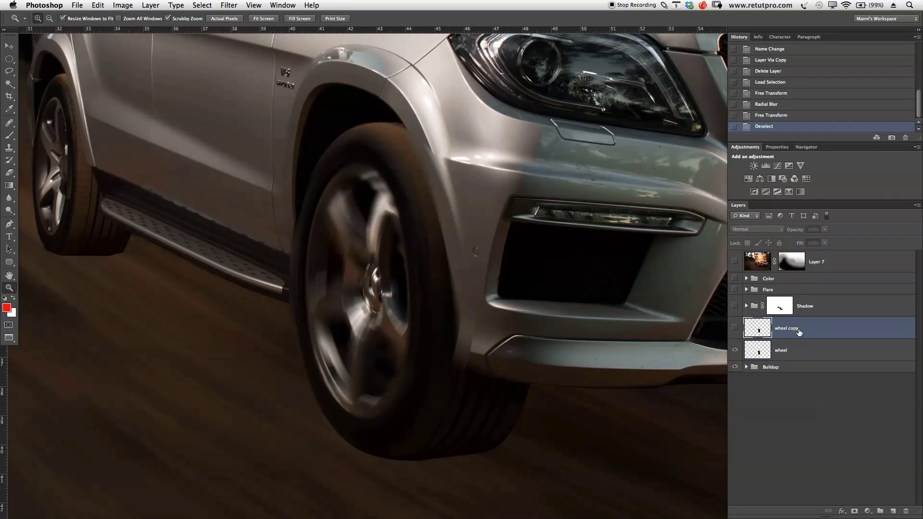
key(Delete)
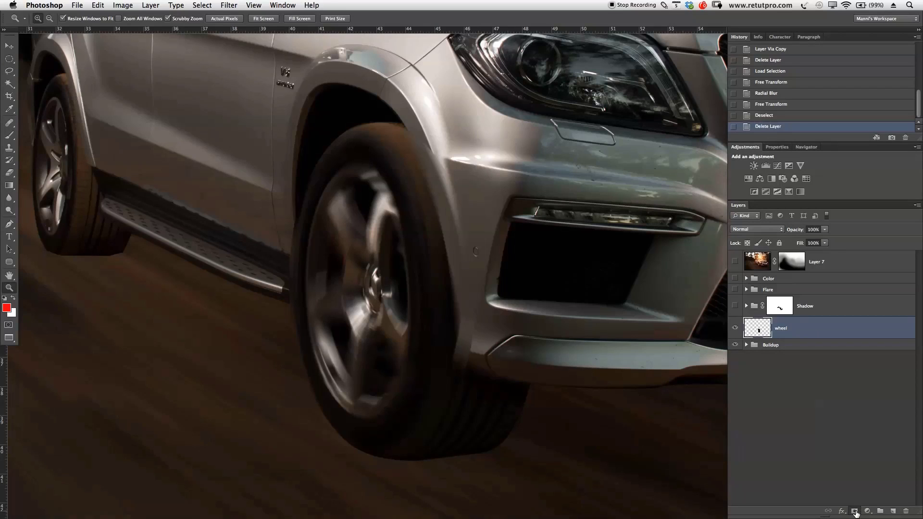
click(854, 510)
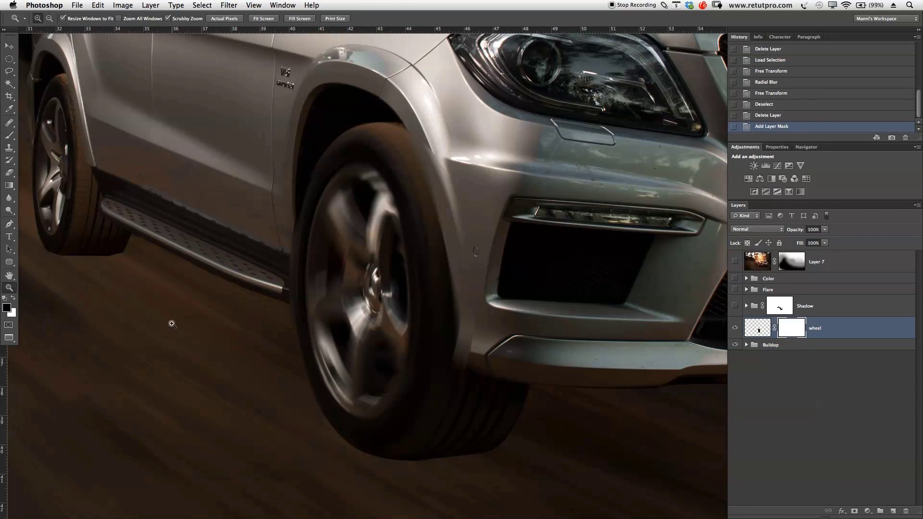
Step: Zoom on the wheel, set the brush to 30 px, and try then undo a mask stroke
key(b)
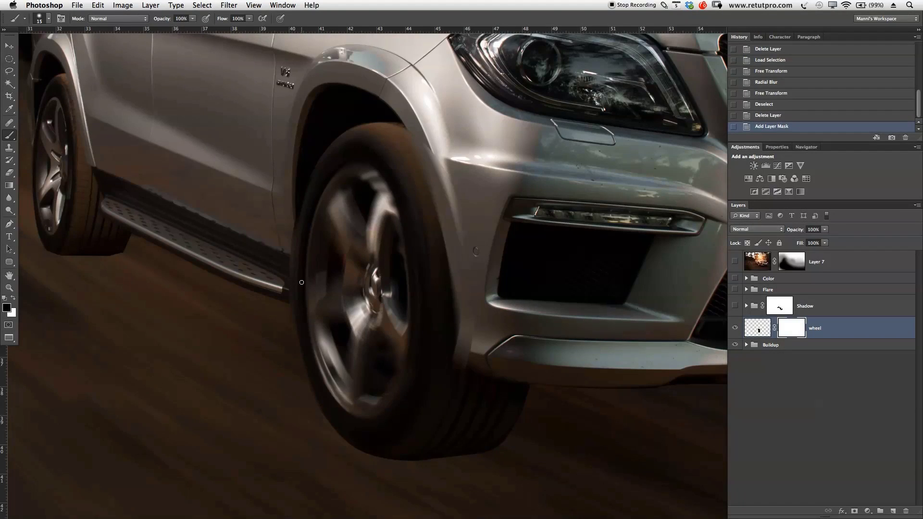
key(z)
click(299, 304)
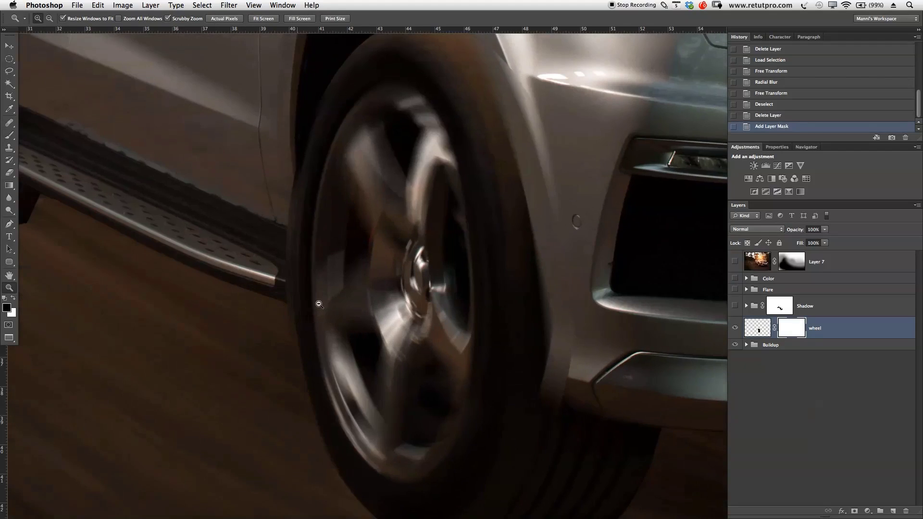
key(b)
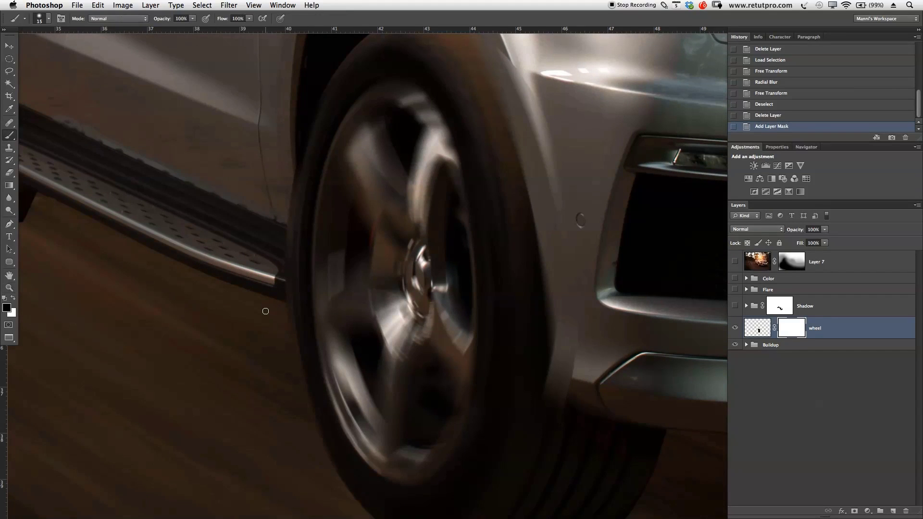
key(bracketright)
key(bracketright)
key(bracketright)
key(bracketright)
key(bracketright)
key(bracketright)
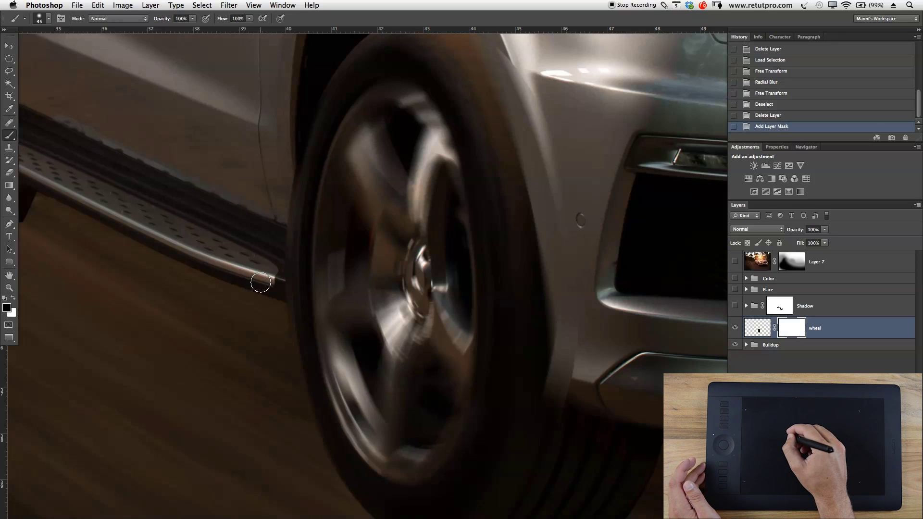
key(bracketright)
key(bracketright)
key(bracketright)
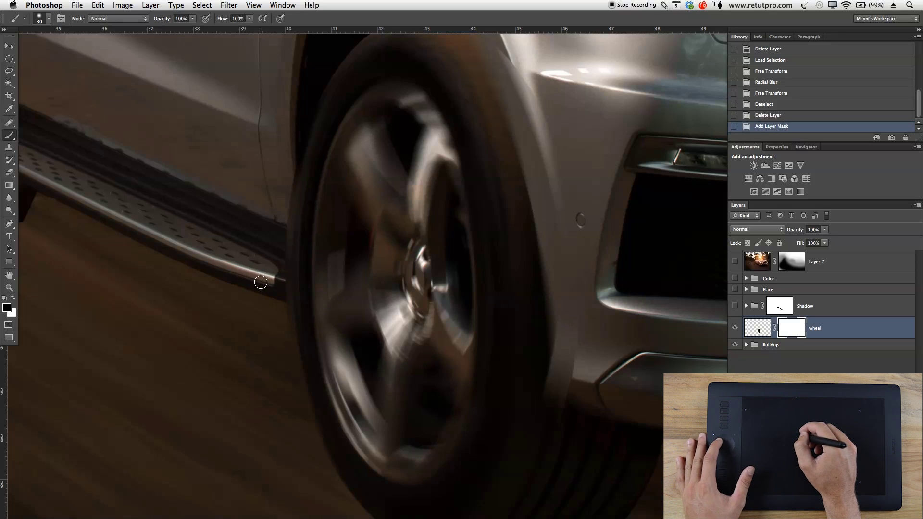
key(bracketleft)
key(bracketleft)
key(bracketleft)
key(bracketleft)
key(bracketleft)
key(bracketleft)
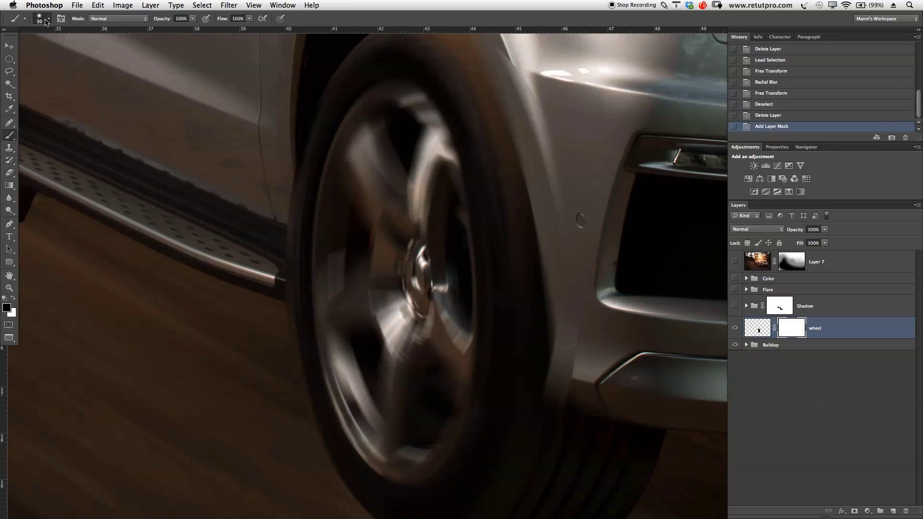
click(47, 20)
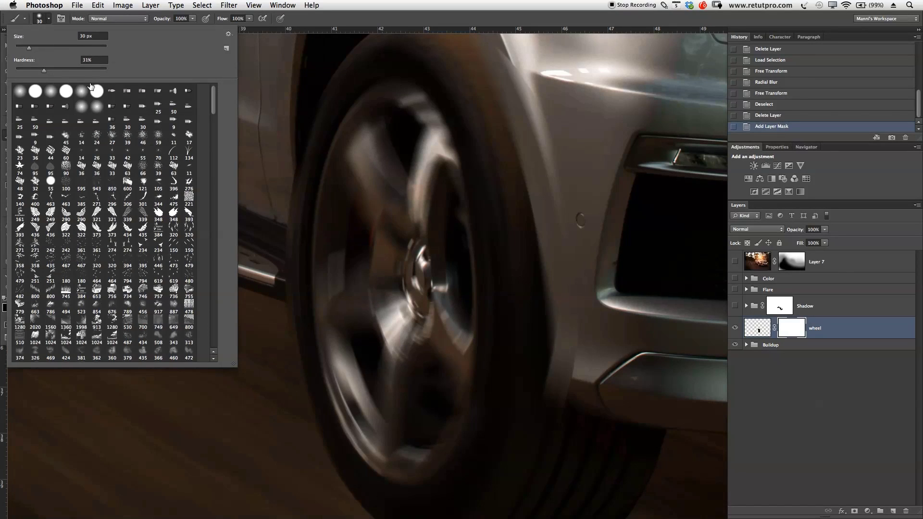
key(Return)
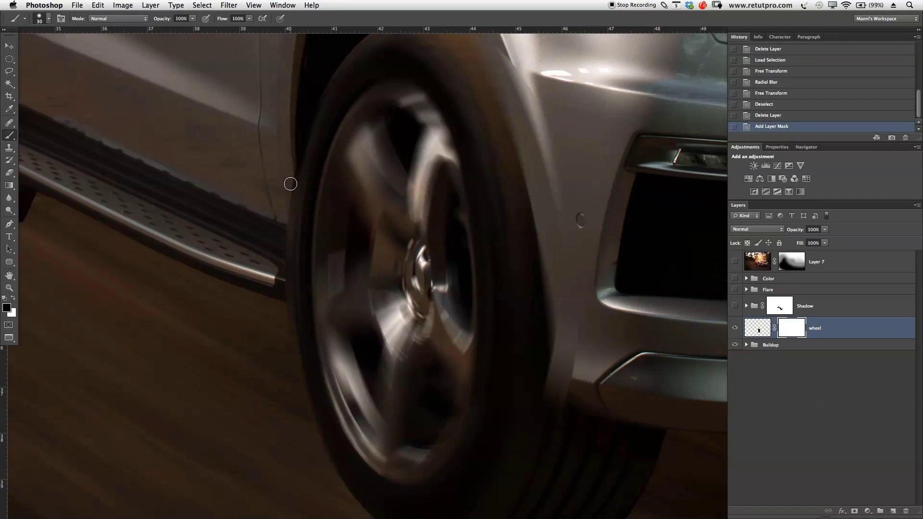
mouse_move(290, 183)
mouse_down()
mouse_move(289, 206)
mouse_move(291, 169)
mouse_move(287, 222)
mouse_up()
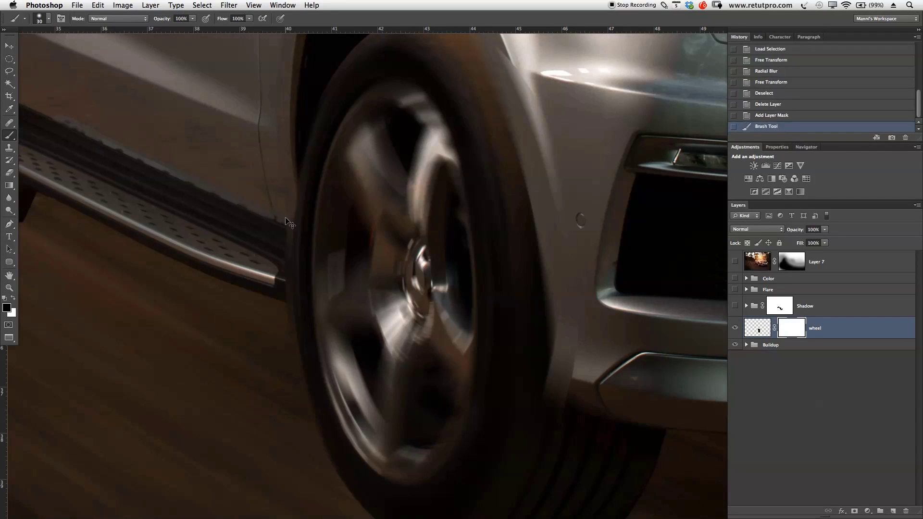
key(ctrl+z)
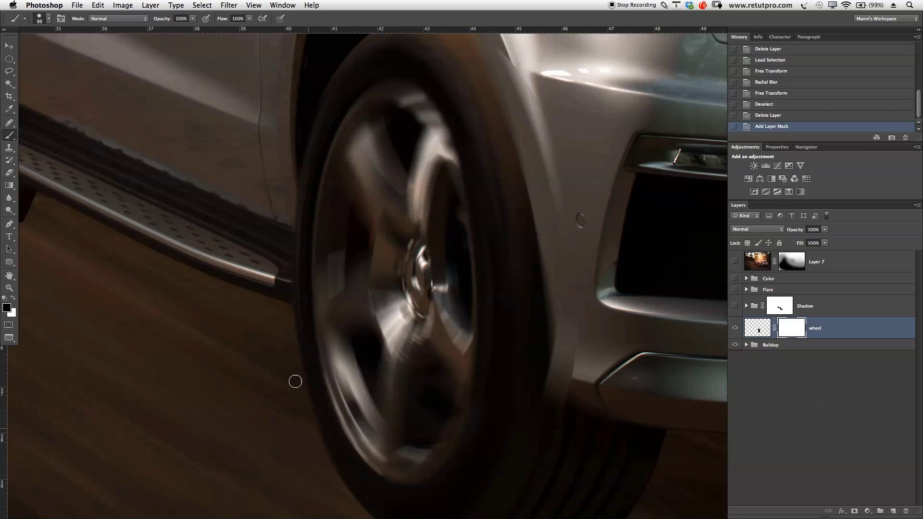
Step: Paint the mask along the tyre bottom and the wheel-to-bumper edge
click(281, 202)
scroll(280, 192, down, 5)
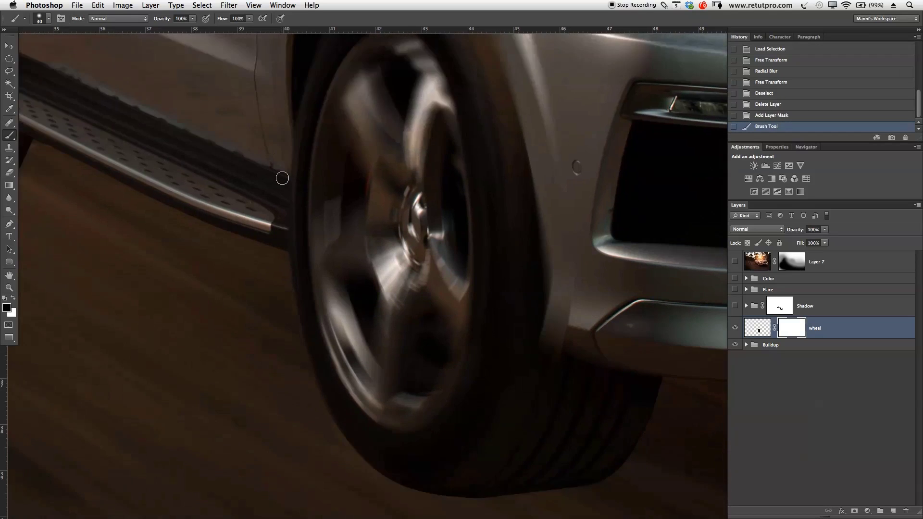
click(319, 330)
click(366, 307)
click(418, 284)
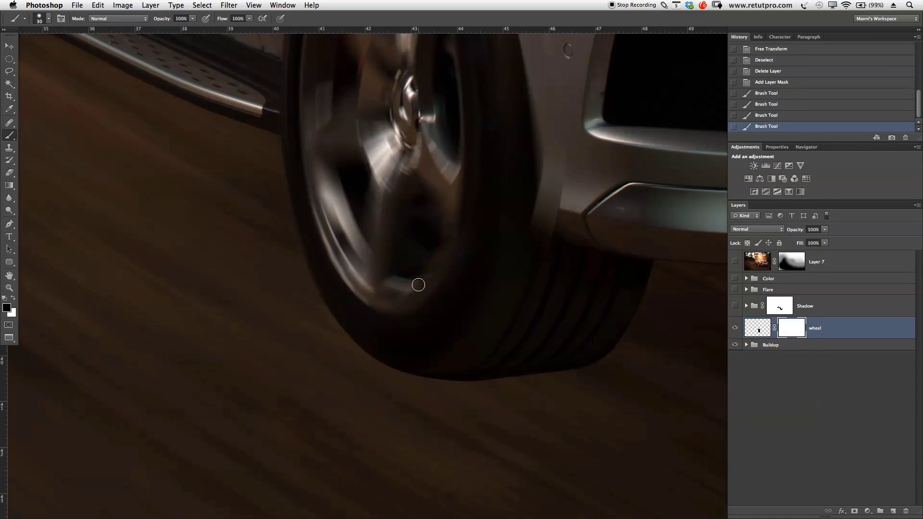
drag(419, 284, 375, 416)
mouse_move(540, 348)
mouse_down()
mouse_move(517, 351)
mouse_move(505, 333)
mouse_move(516, 283)
mouse_move(508, 313)
mouse_move(516, 317)
mouse_move(497, 358)
mouse_move(499, 223)
mouse_up()
Step: Finish the bumper corner, then mask along the wheel arch, touching up with white
key(space)
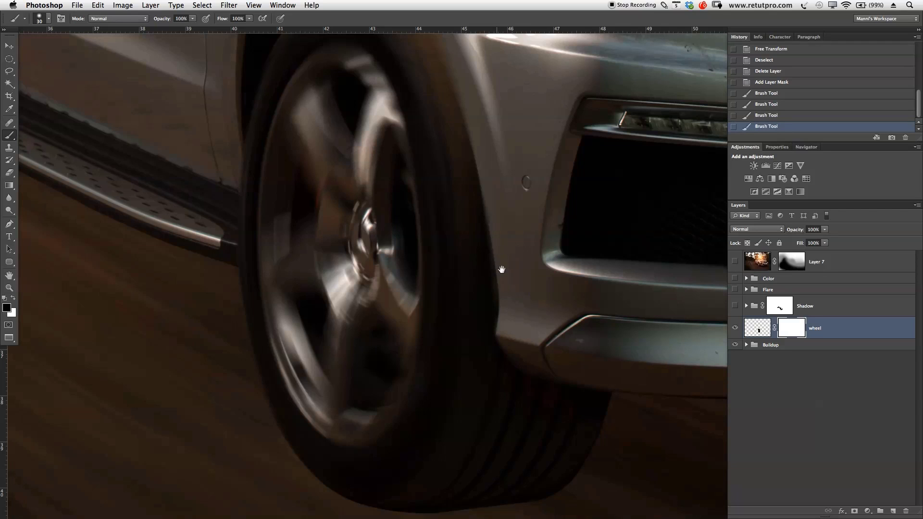
click(494, 300)
scroll(546, 342, down, 5)
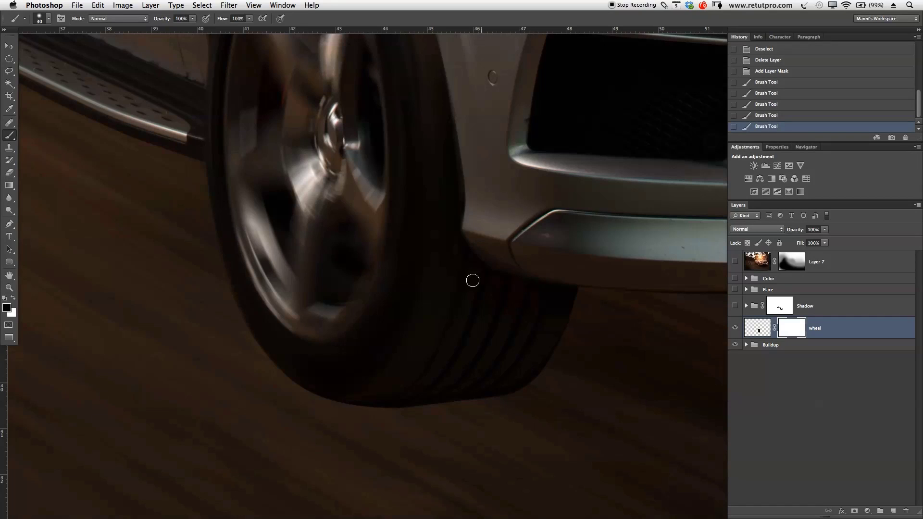
key(space)
drag(513, 128, 521, 303)
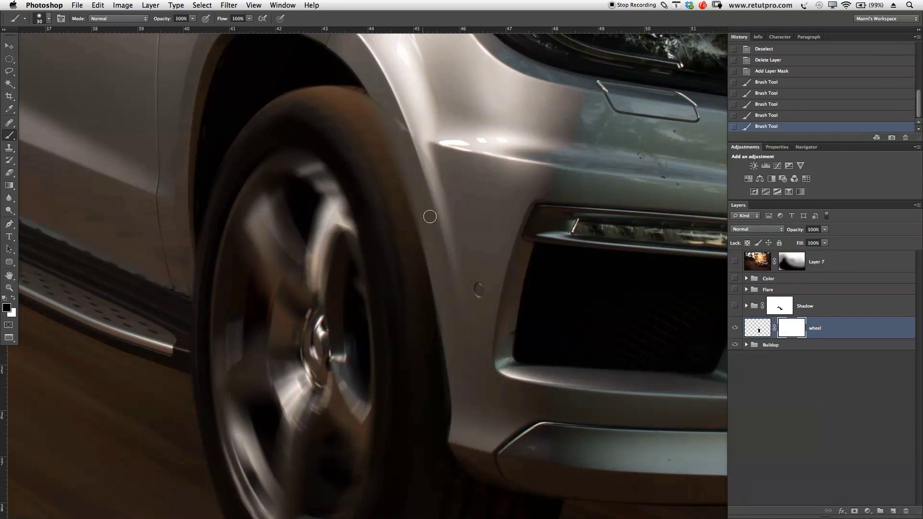
mouse_move(427, 209)
mouse_down()
mouse_move(410, 128)
mouse_move(433, 168)
mouse_move(426, 128)
mouse_move(420, 152)
mouse_move(406, 132)
mouse_up()
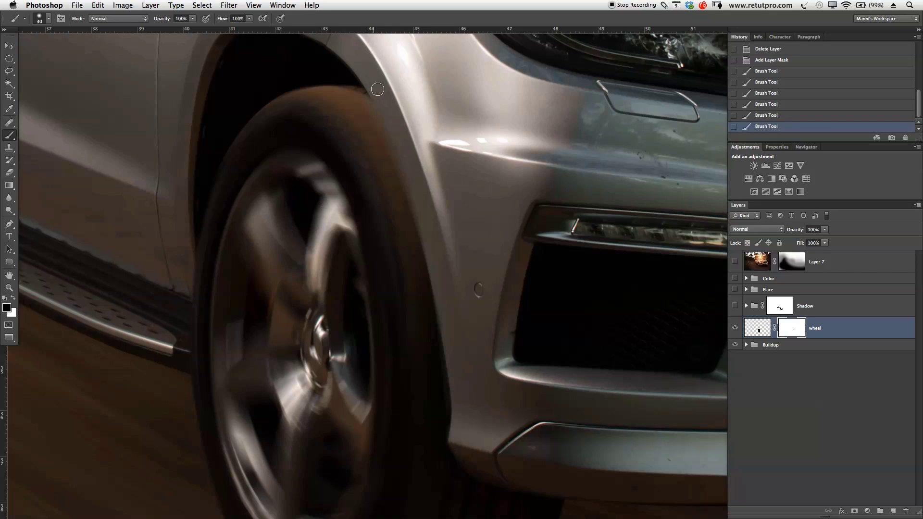
drag(376, 89, 429, 252)
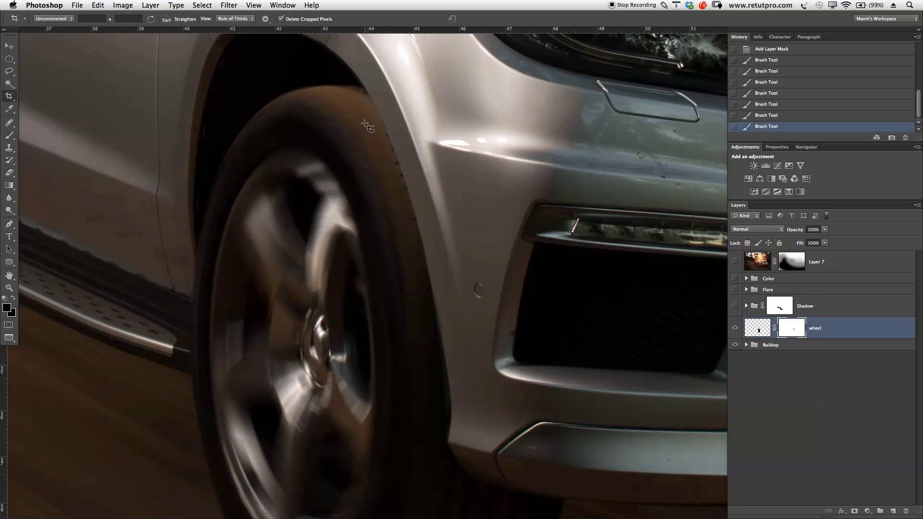
key(x)
key(x)
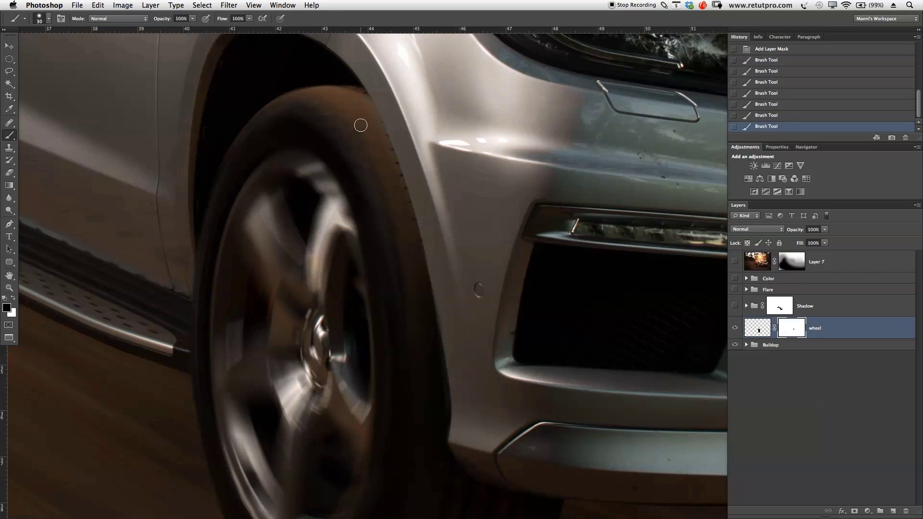
drag(383, 139, 383, 141)
key(x)
Step: Zoom out to the whole photo, then show and select the Shadow group under the car
key(z)
key(ctrl+minus)
key(ctrl+minus)
key(ctrl+minus)
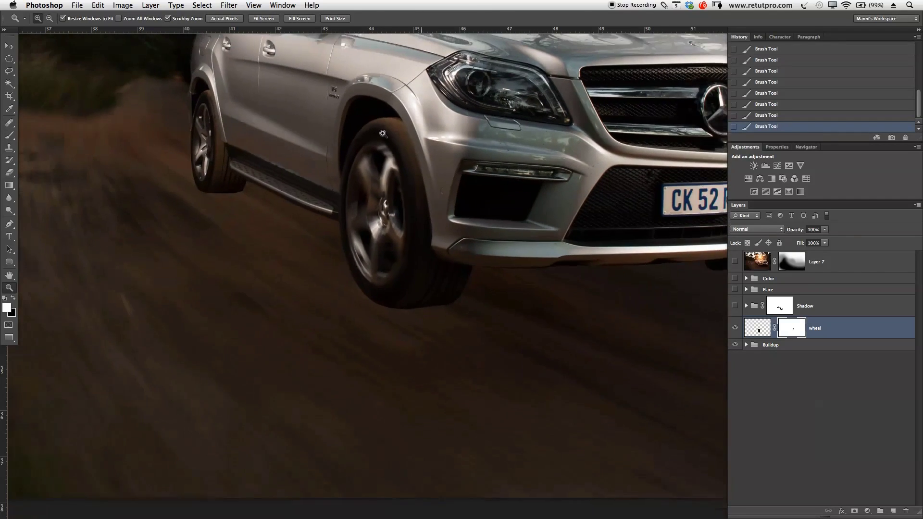
key(ctrl+minus)
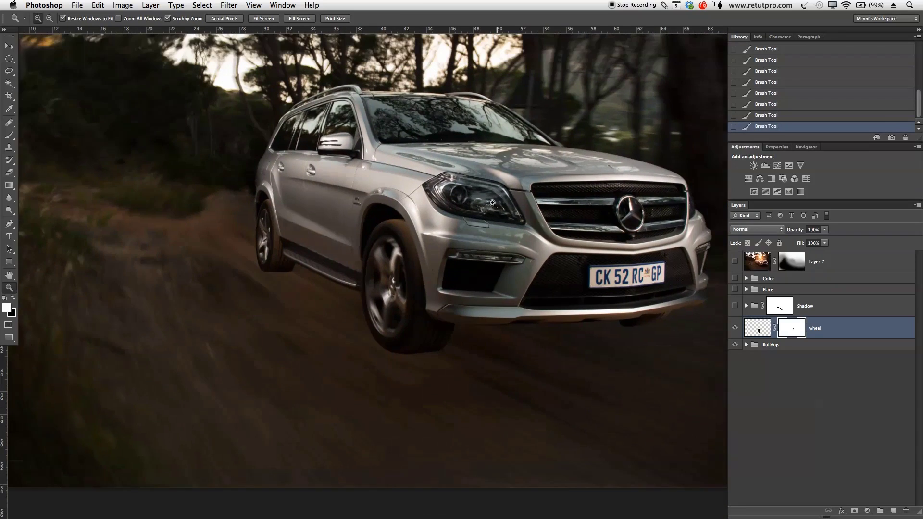
key(ctrl+minus)
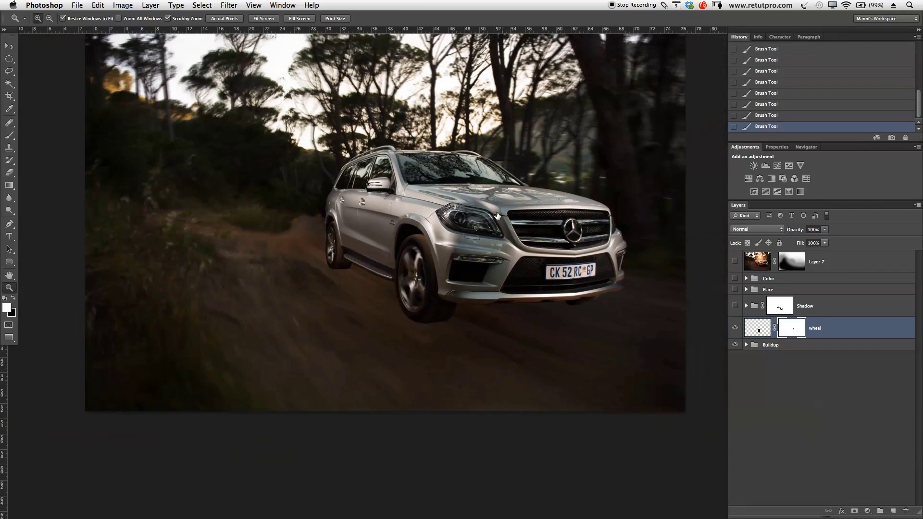
click(734, 307)
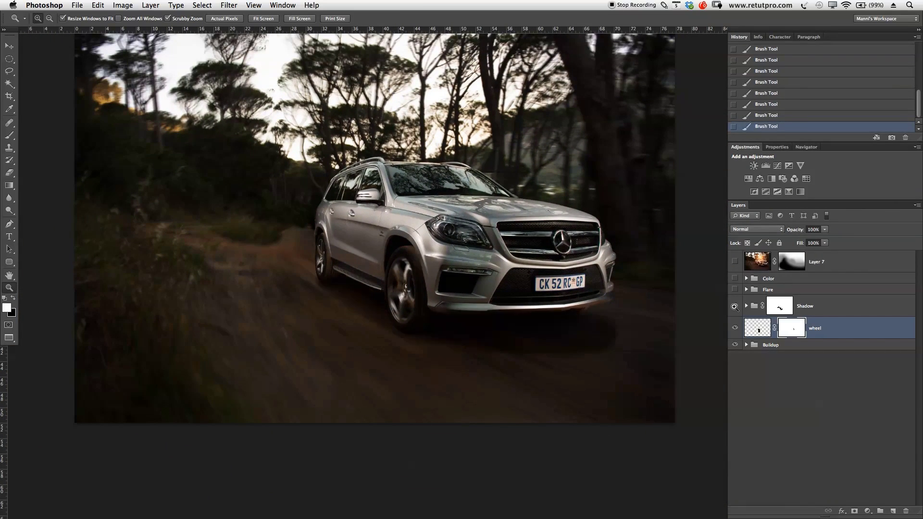
click(824, 308)
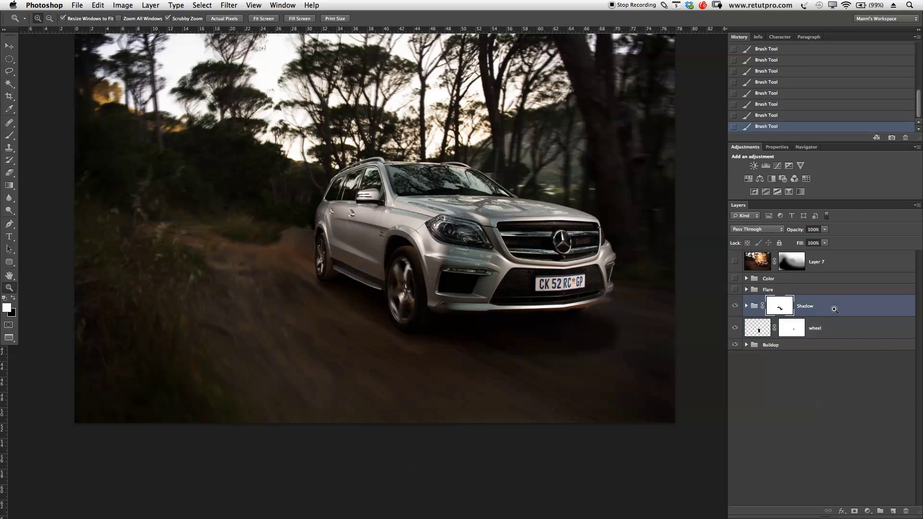
Step: Turn on the Color group's warm grade, preview the Layer 7 sun flare, then hide it again
drag(452, 293, 465, 257)
scroll(465, 257, down, 2)
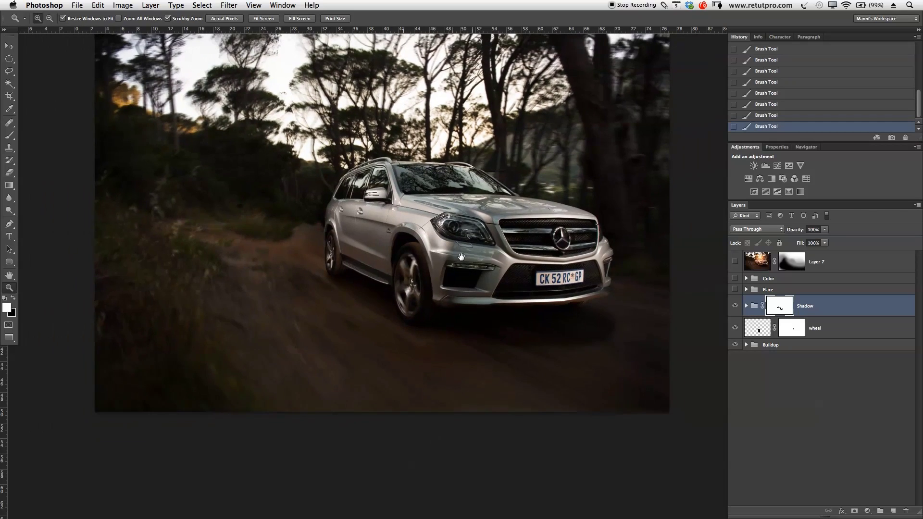
scroll(467, 258, up, 2)
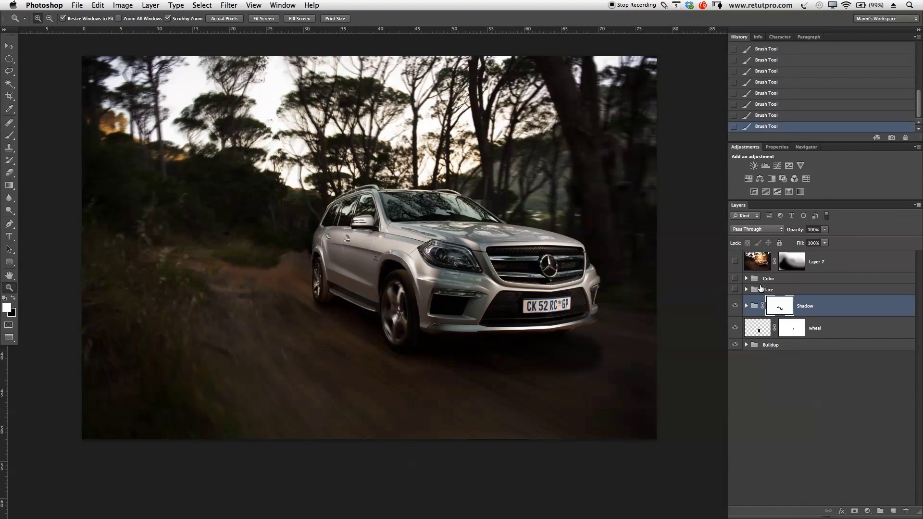
click(735, 278)
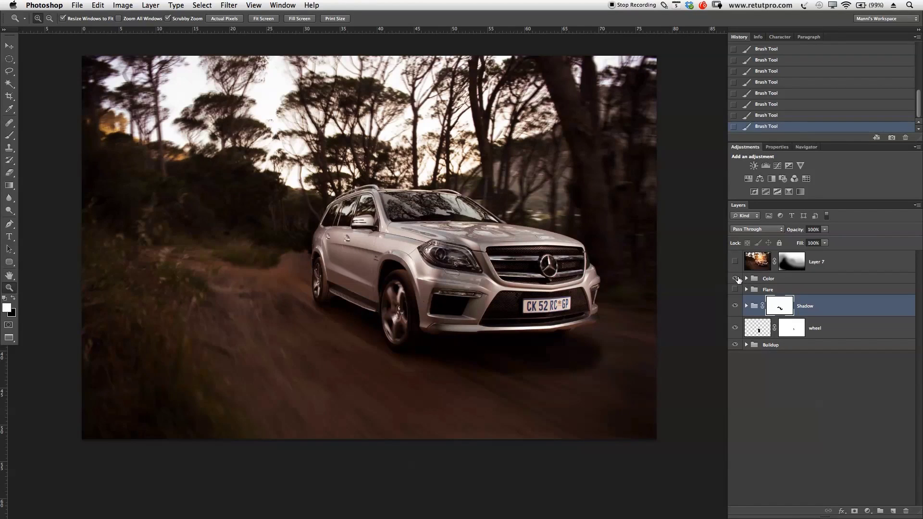
click(735, 262)
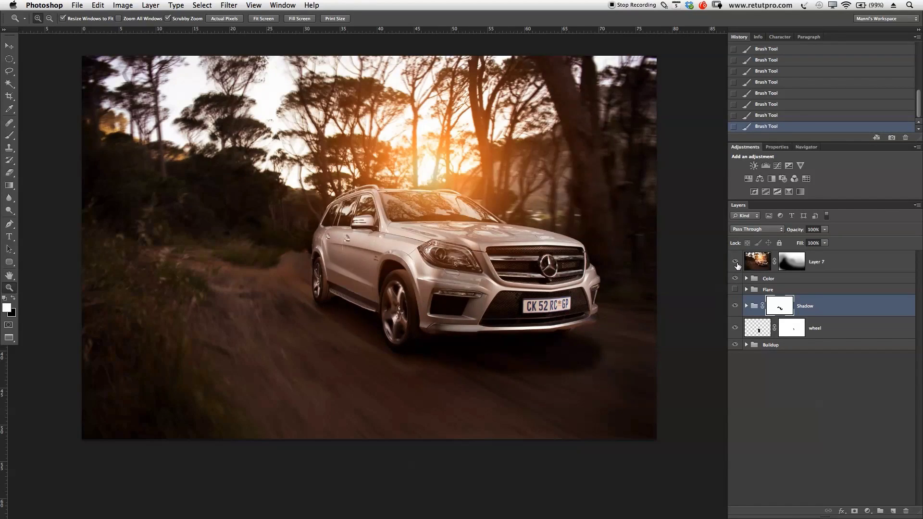
click(736, 264)
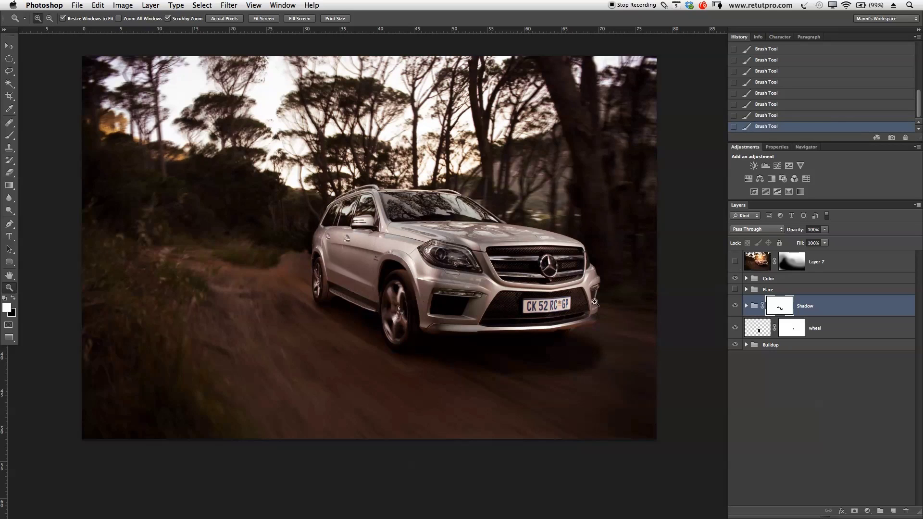